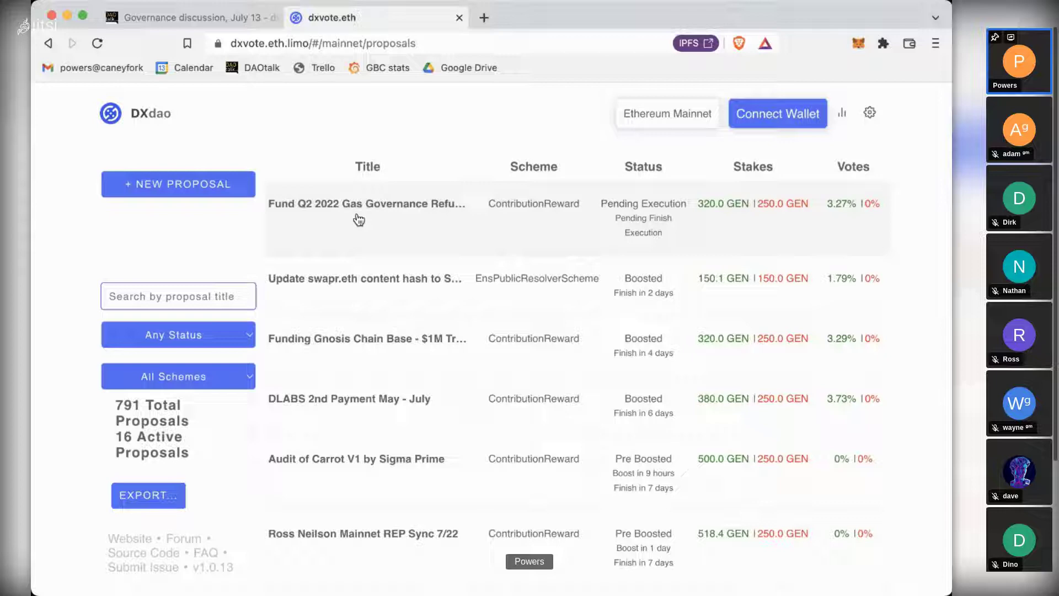
- Open the Fund Q2 2022 Gas Governance Refunds proposal, then go back to the DXdao proposals list
left_click(358, 220)
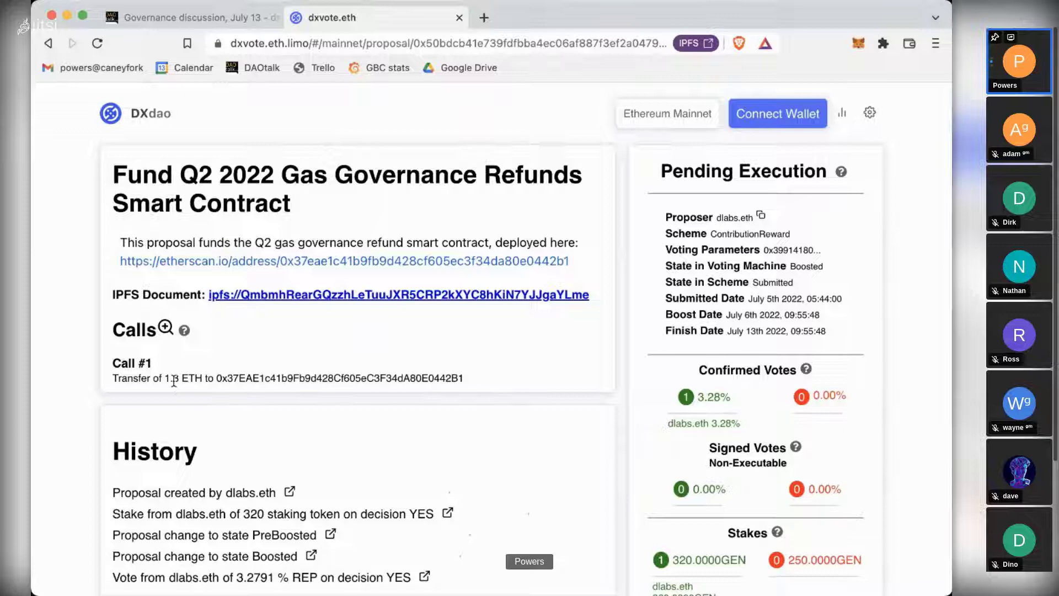
left_click(141, 118)
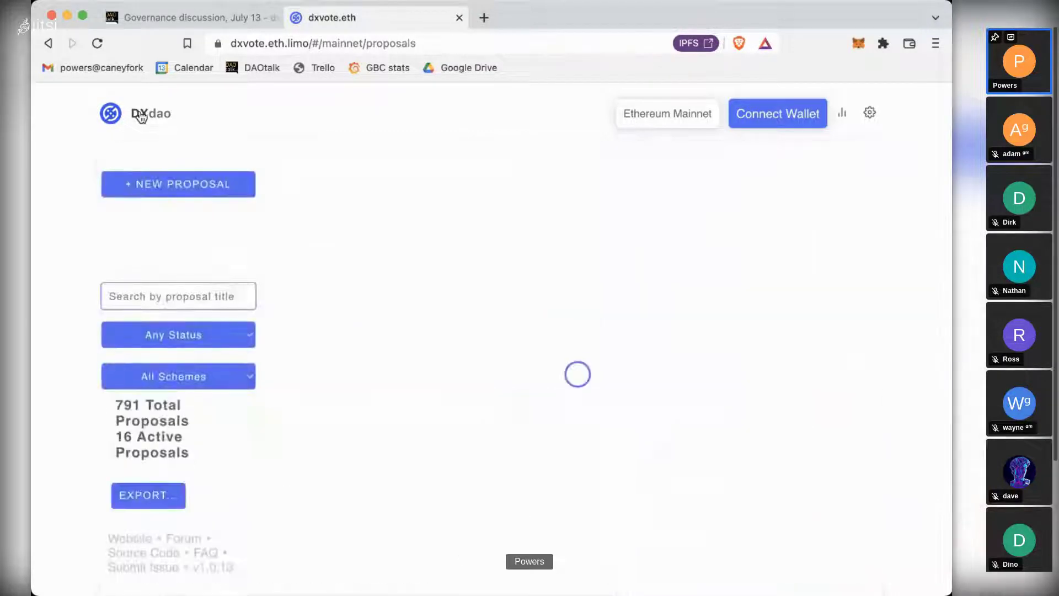
- Open the swapr.eth content hash proposal and highlight its expected build CID hash
left_click(341, 282)
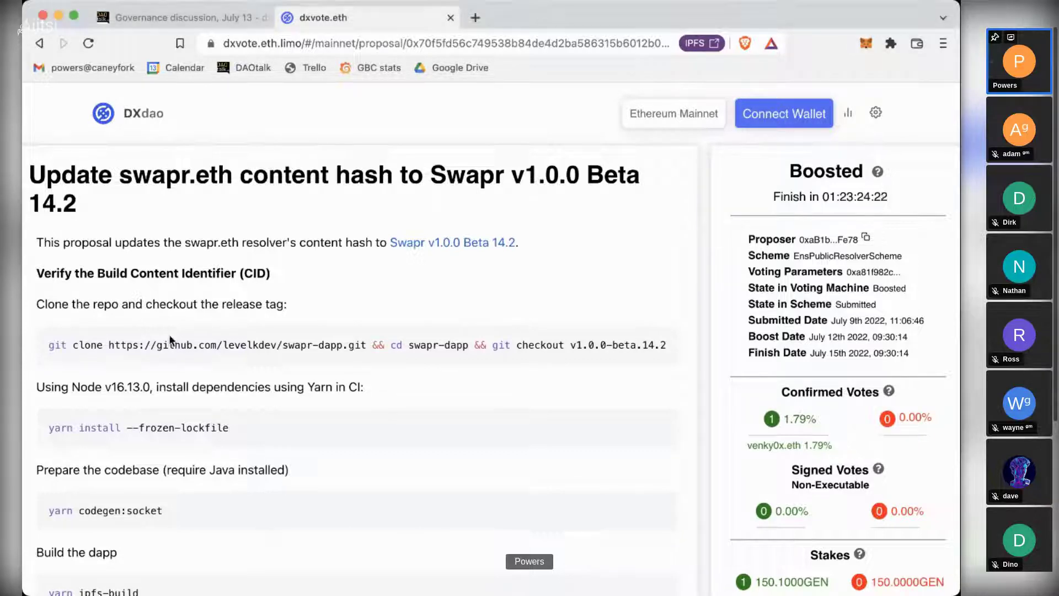
scroll(149, 433, "down", 1)
scroll(149, 434, "down", 4)
double_click(264, 419)
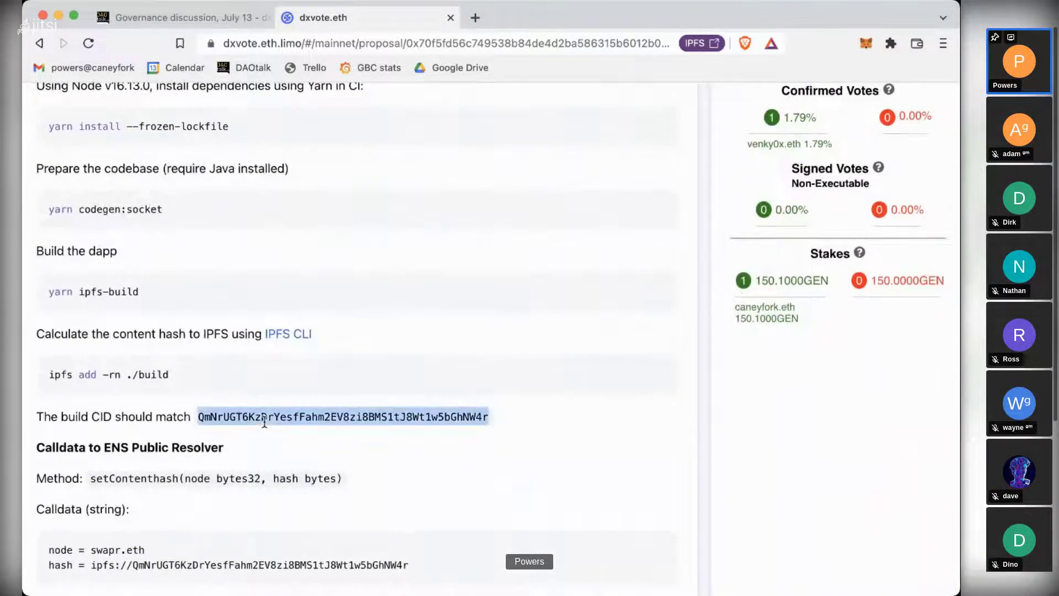
left_click(292, 411)
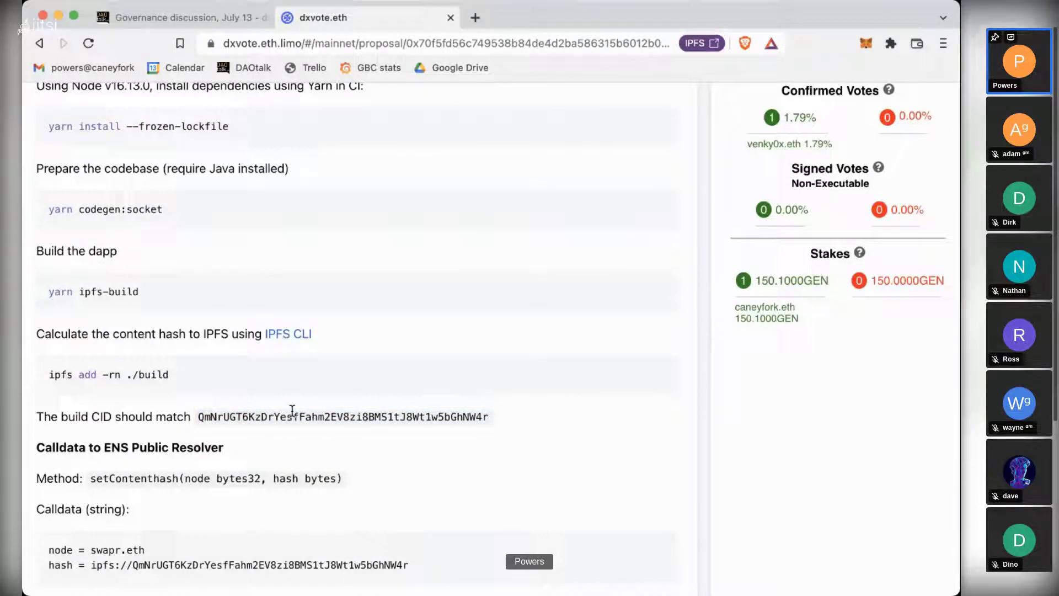
scroll(292, 410, "up", 2)
scroll(291, 409, "up", 5)
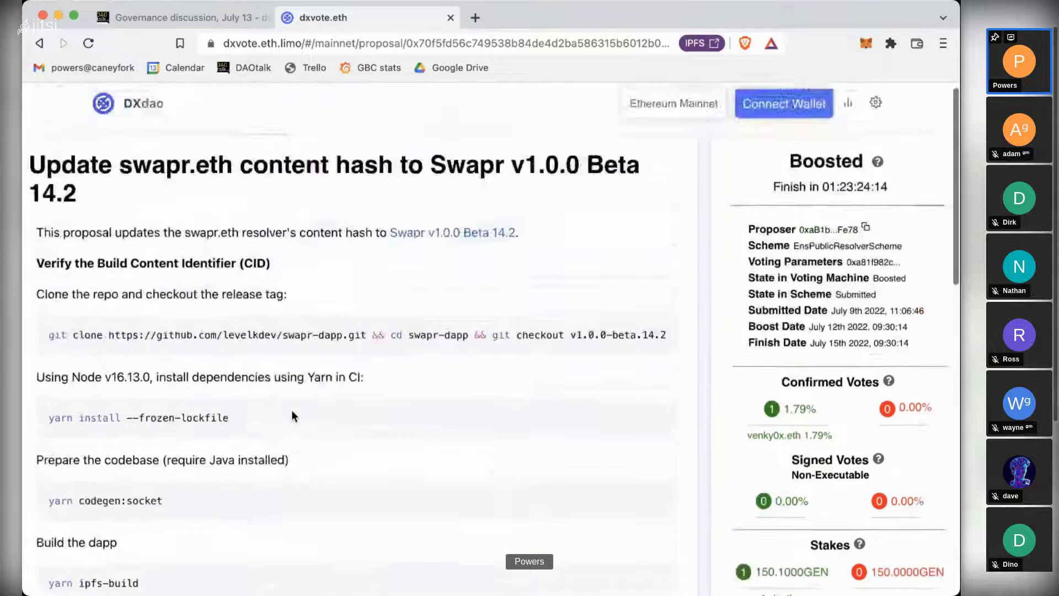
- Open Funding Gnosis Chain Base and highlight its $1M USDT and $1,053,664 USDT amounts
left_click(142, 119)
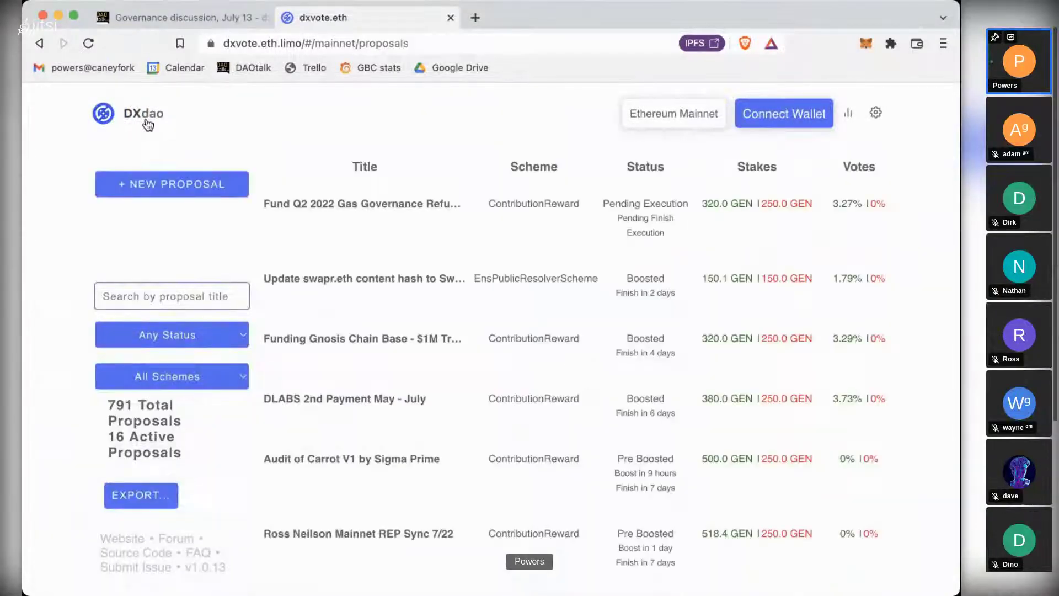
left_click(322, 336)
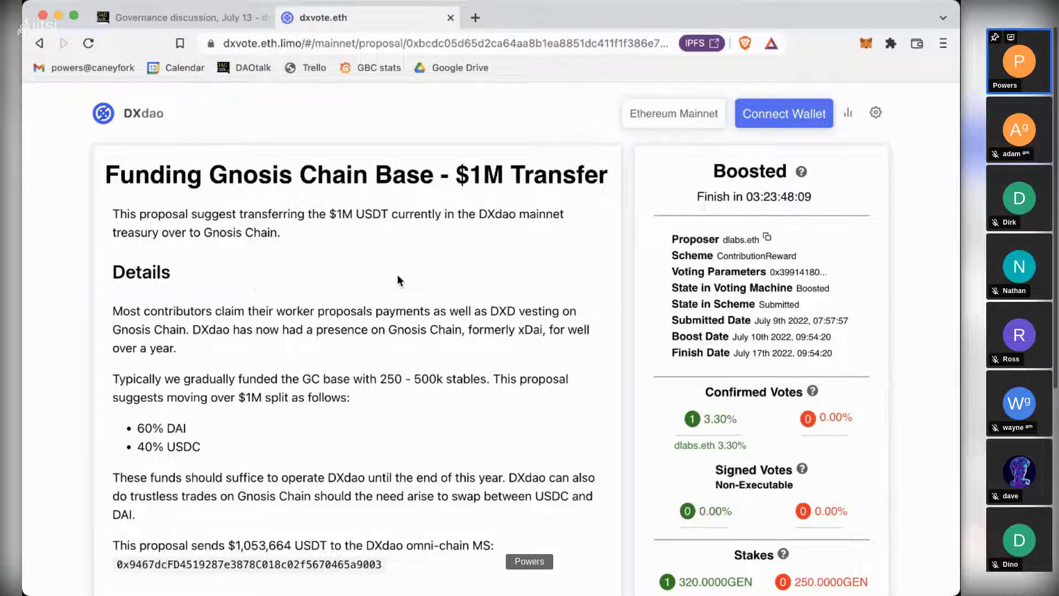
scroll(398, 280, "down", 4)
scroll(397, 279, "down", 1)
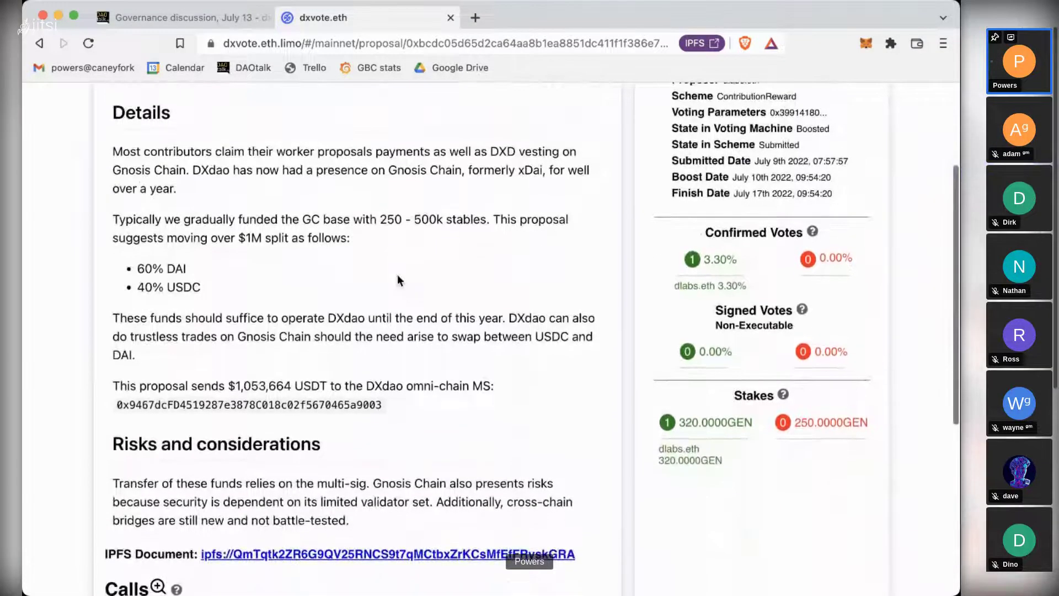
scroll(398, 280, "down", 1)
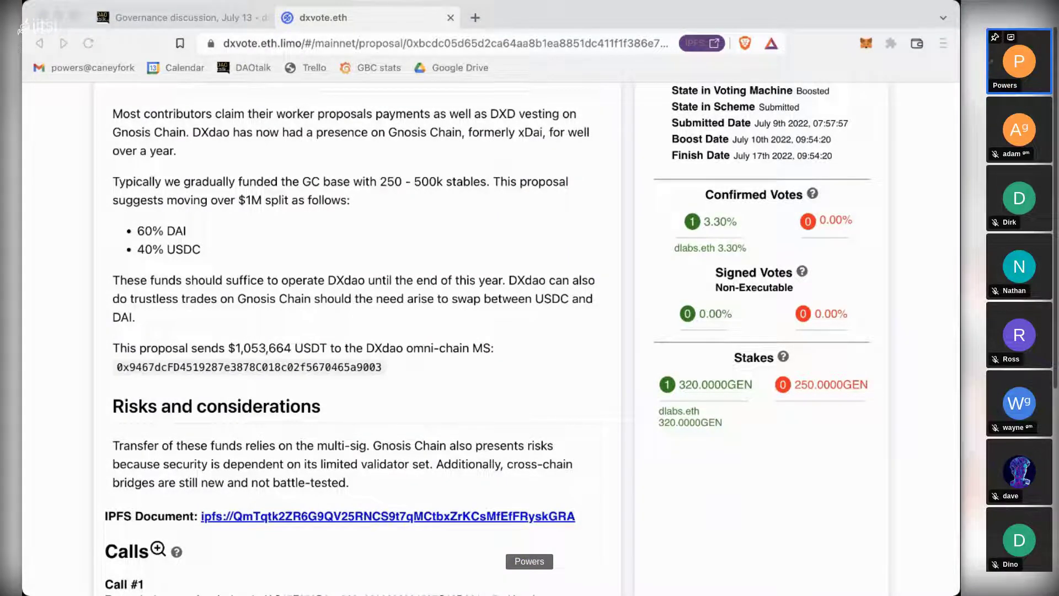
key("super+Tab")
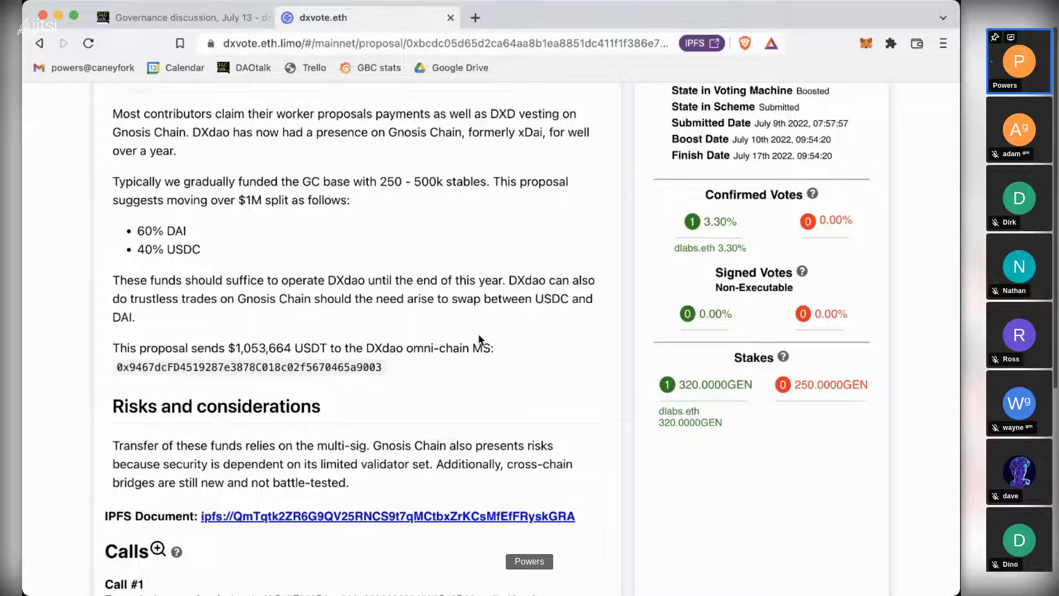
scroll(479, 335, "up", 3)
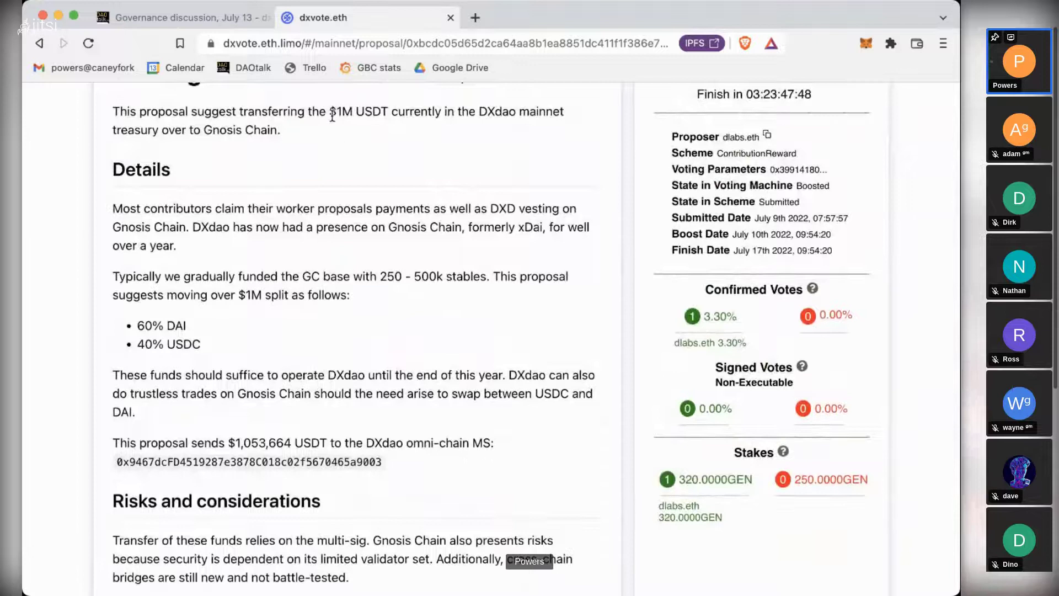
left_click_drag(329, 112, 389, 111)
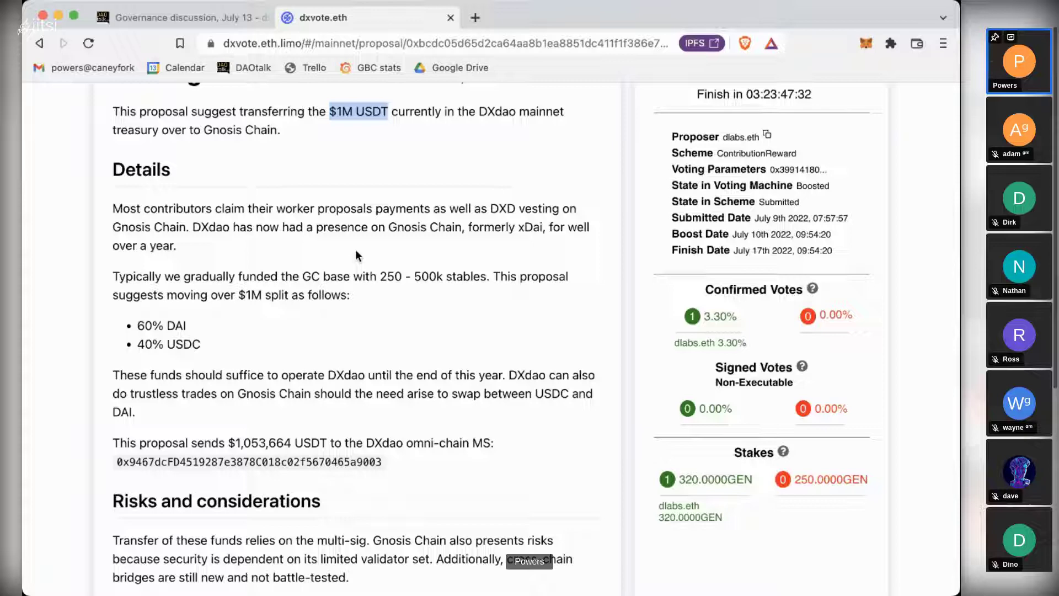
scroll(354, 256, "down", 1)
scroll(355, 251, "down", 5)
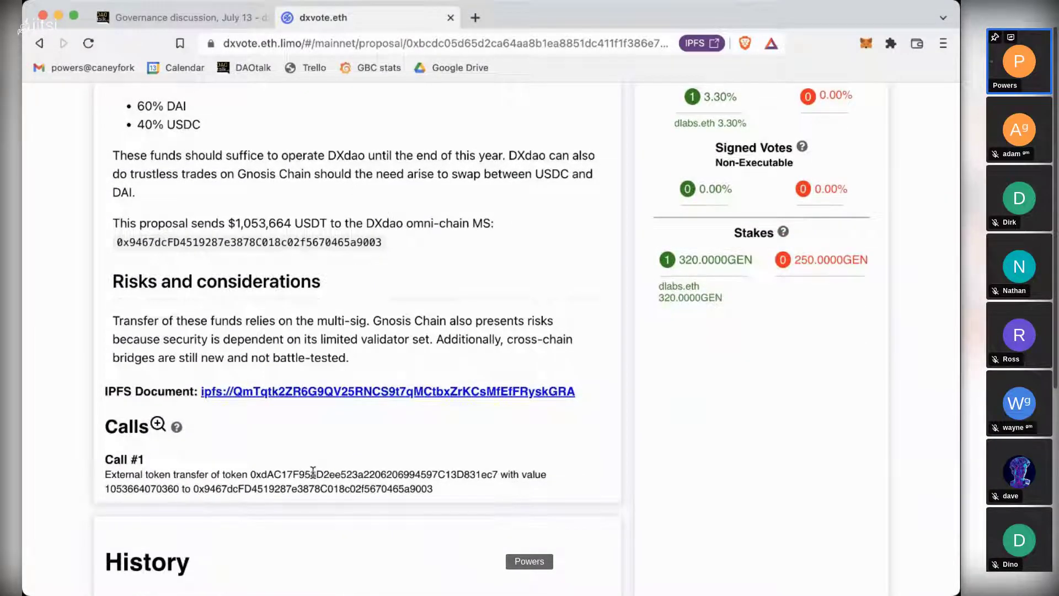
scroll(279, 240, "up", 1)
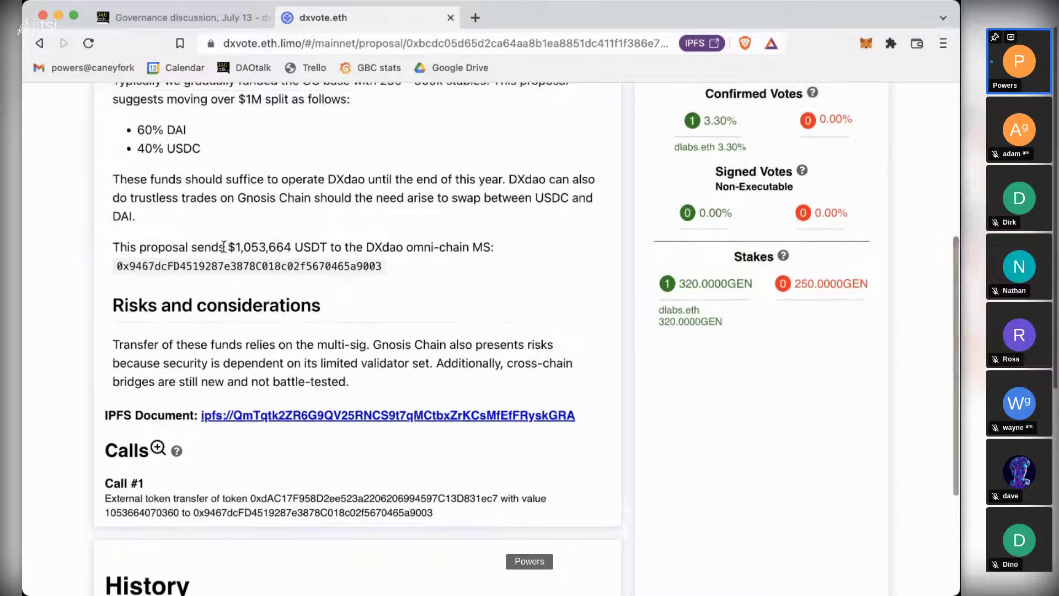
left_click_drag(227, 247, 371, 247)
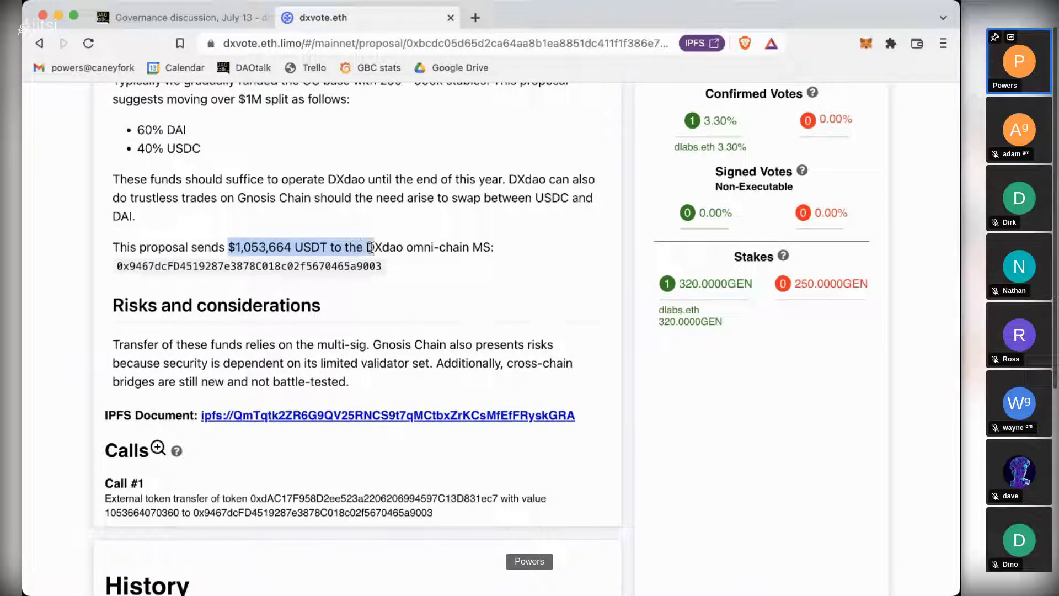
left_click(371, 247)
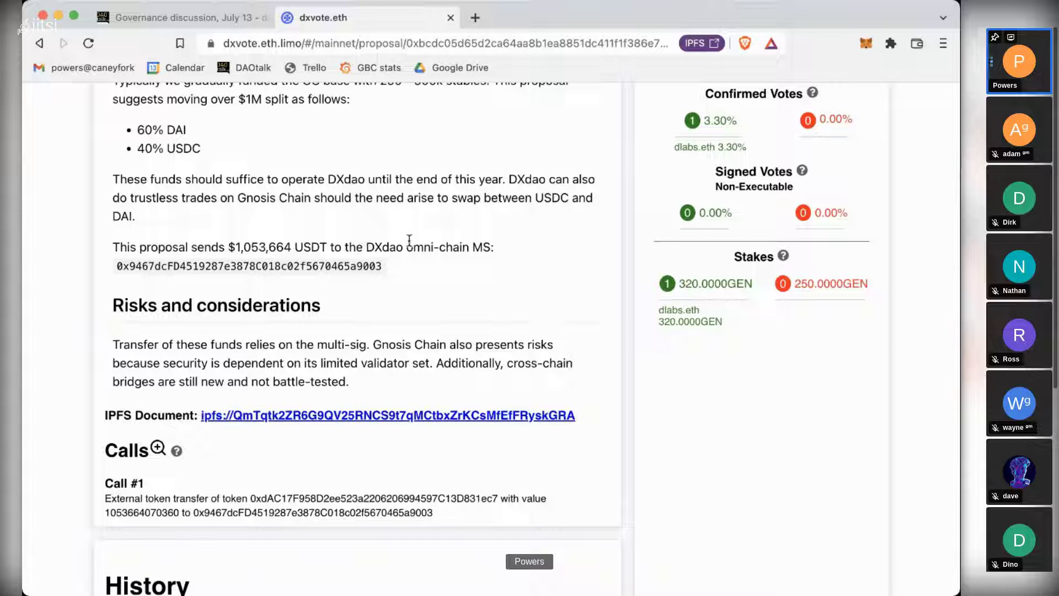
scroll(309, 249, "up", 2)
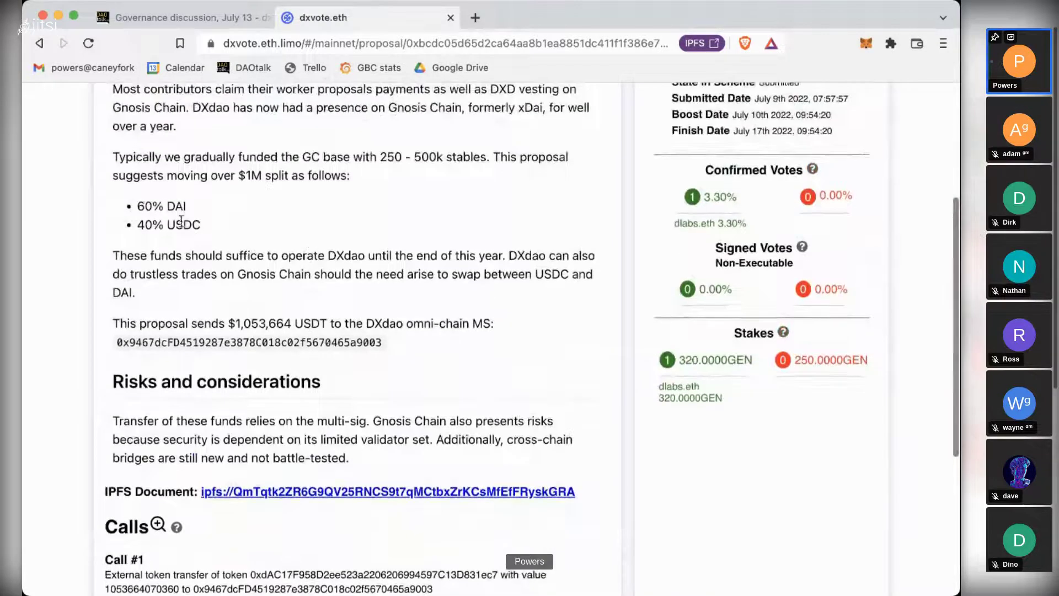
- Highlight the 60% DAI / 40% USDC split and the word 'Typically' in the description
left_click_drag(201, 225, 136, 207)
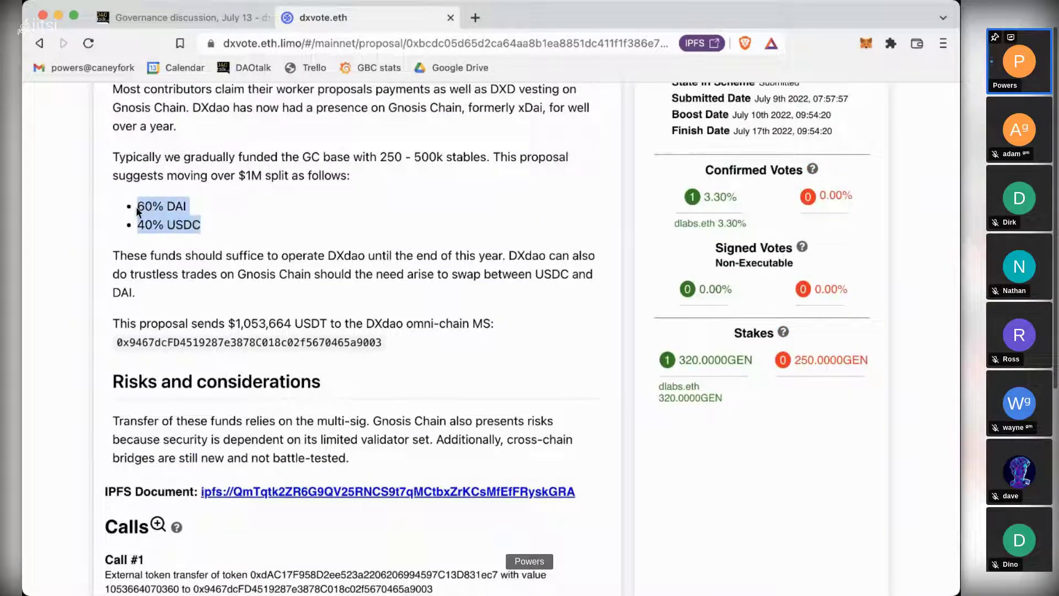
left_click(199, 207)
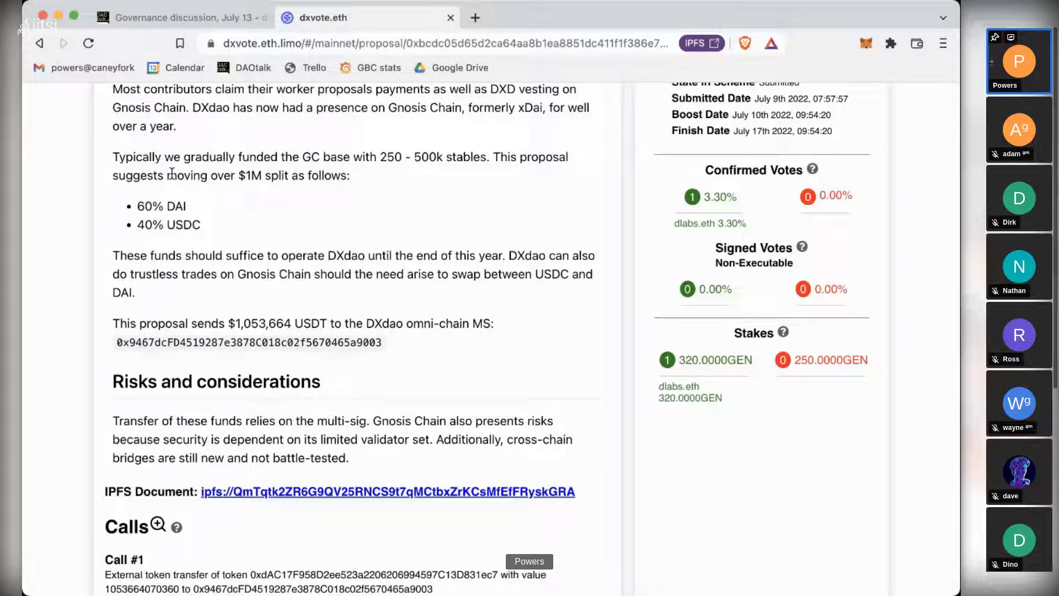
triple_click(173, 208)
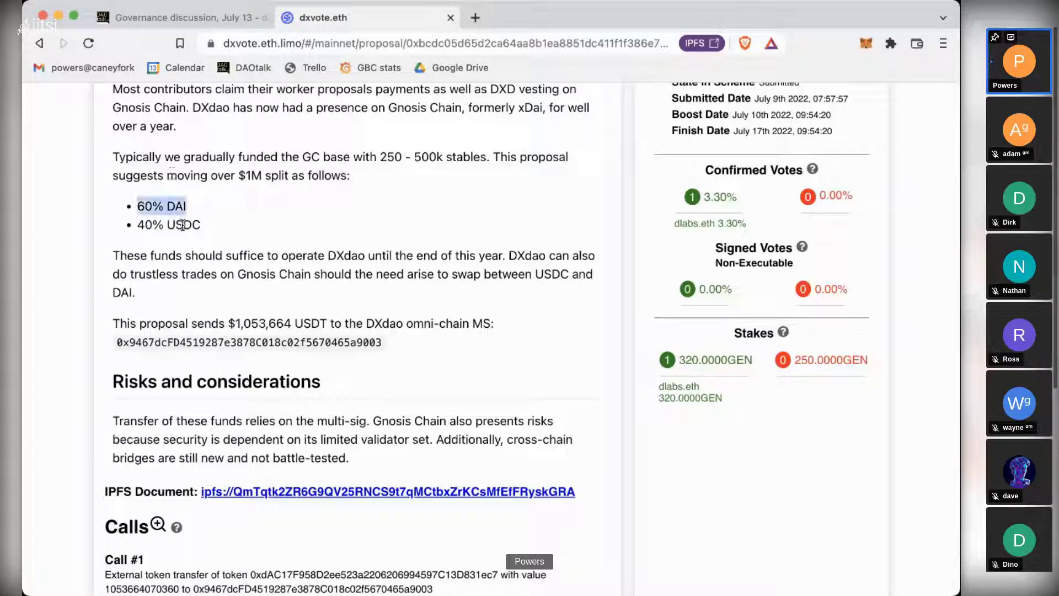
double_click(182, 224)
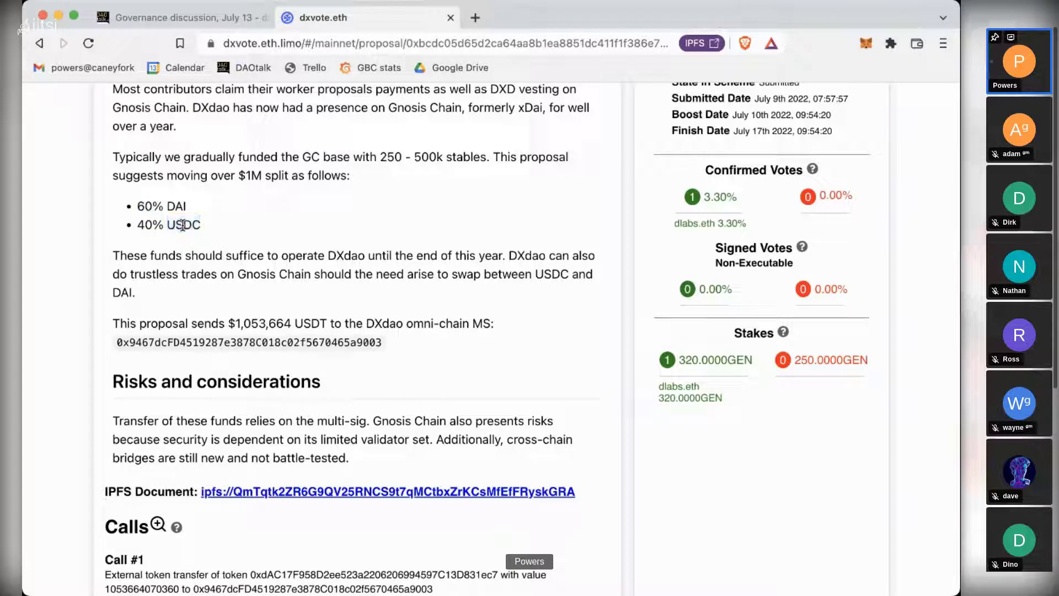
scroll(183, 224, "up", 4)
scroll(182, 224, "up", 2)
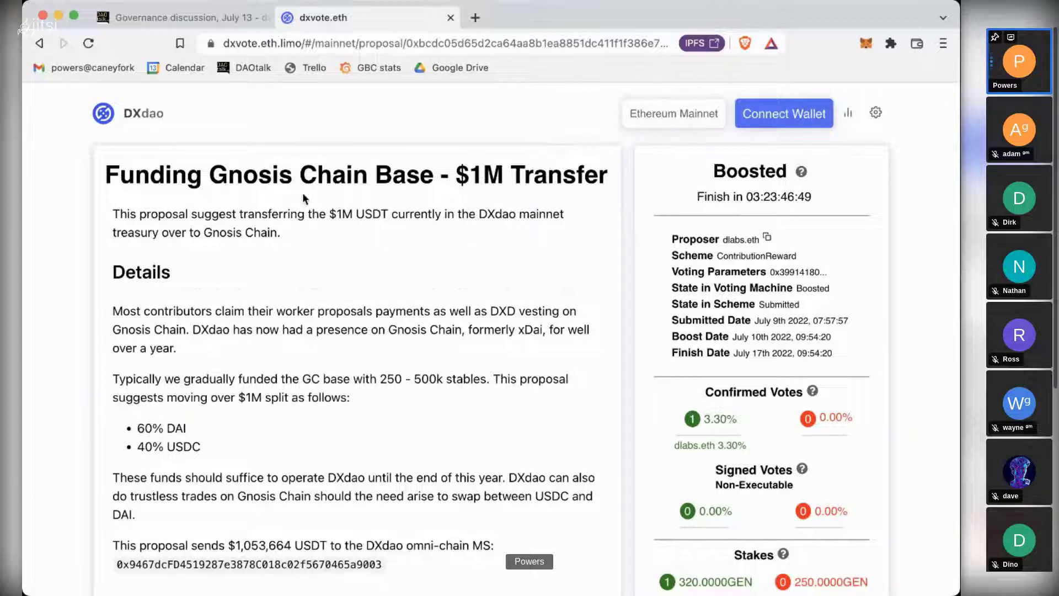
scroll(247, 249, "down", 1)
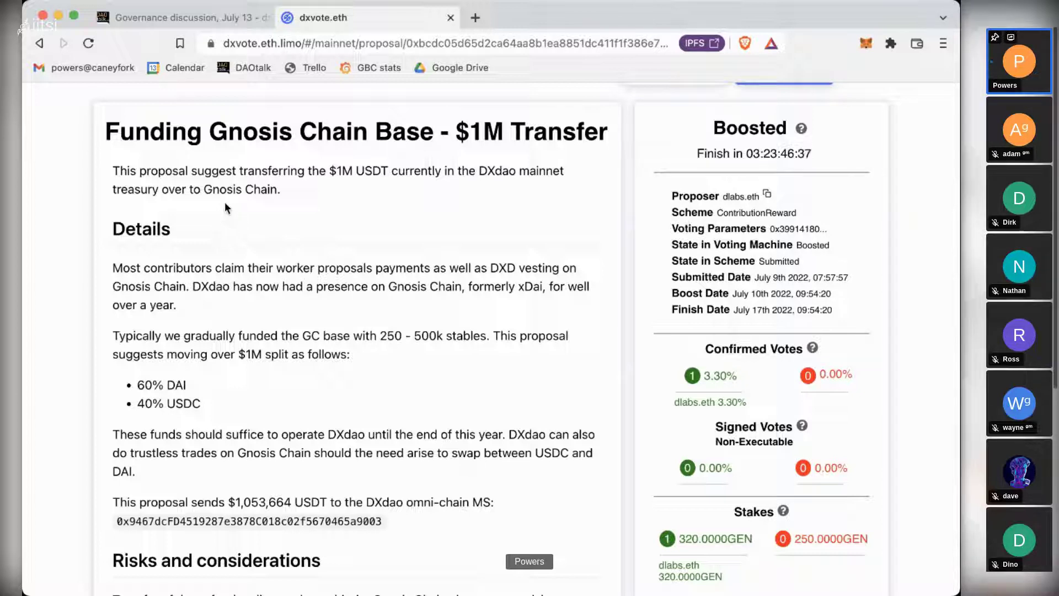
double_click(264, 318)
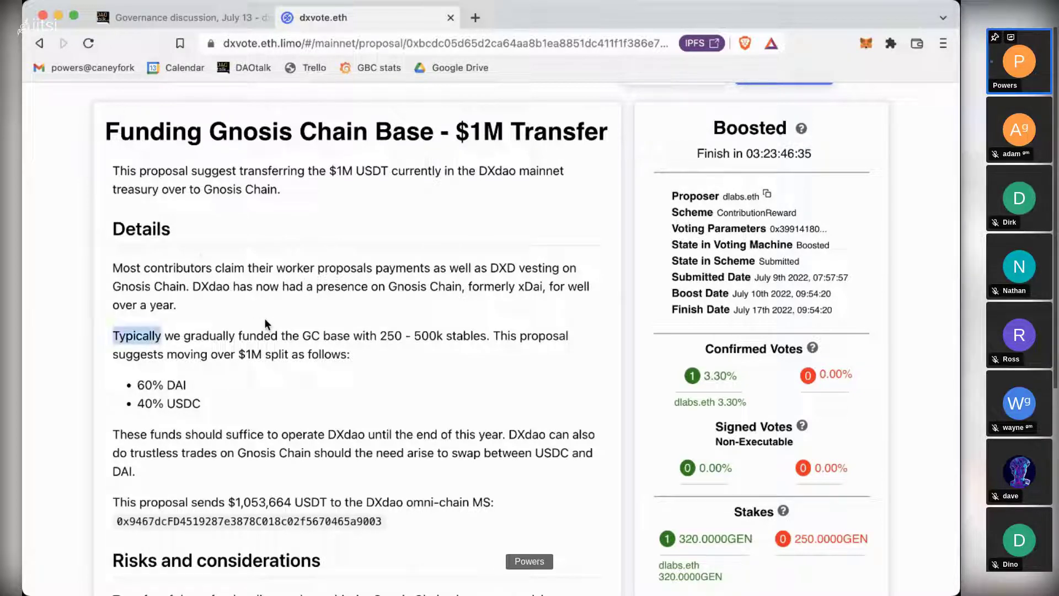
left_click(259, 295)
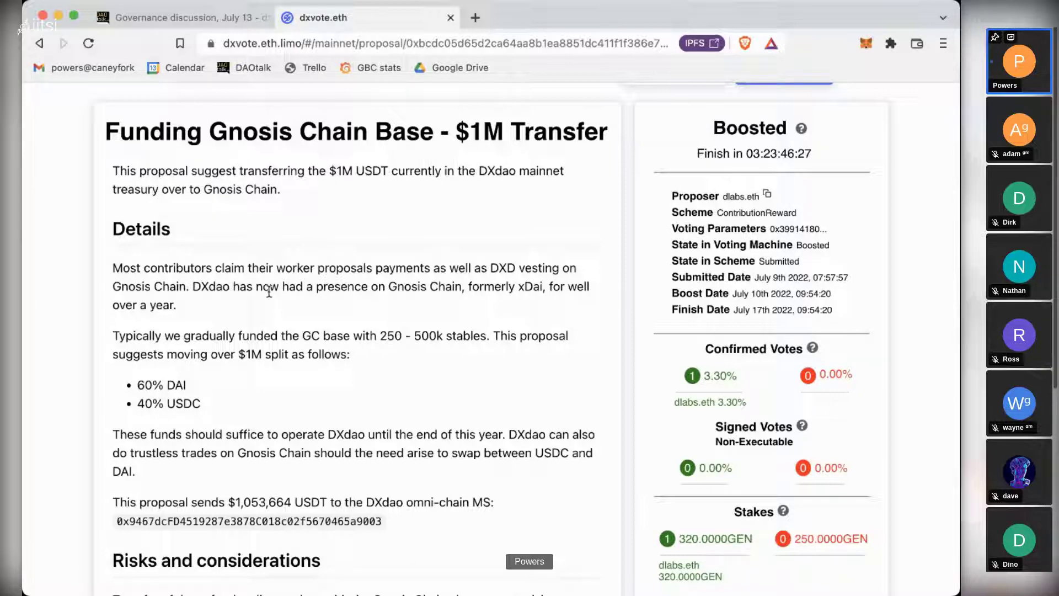
scroll(281, 205, "up", 1)
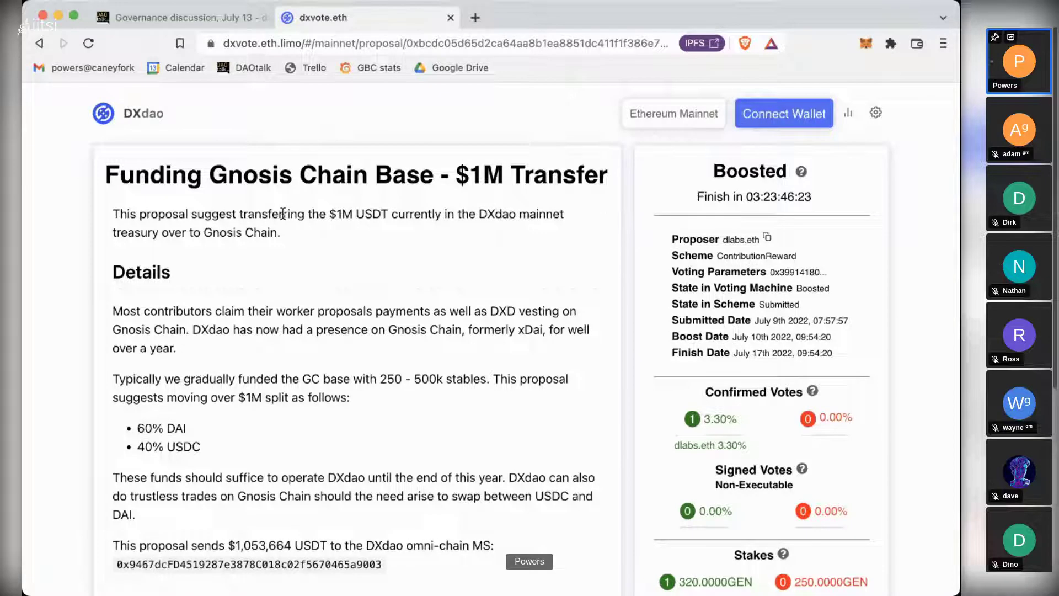
- Check the 3117 REP amount in DLABS 2nd Payment May - July, then return to the list
left_click(143, 120)
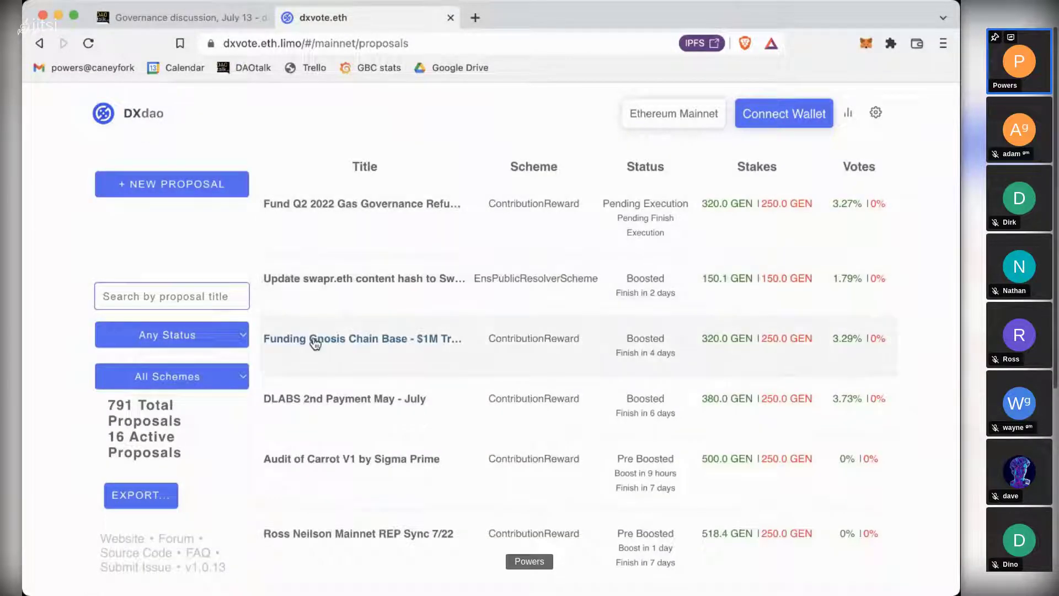
left_click(316, 403)
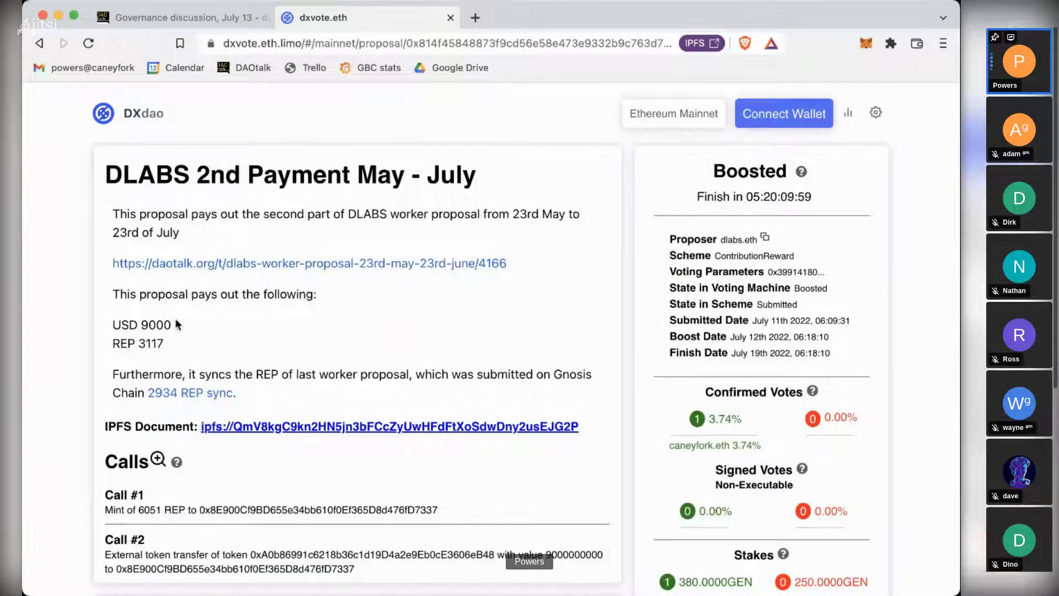
double_click(147, 342)
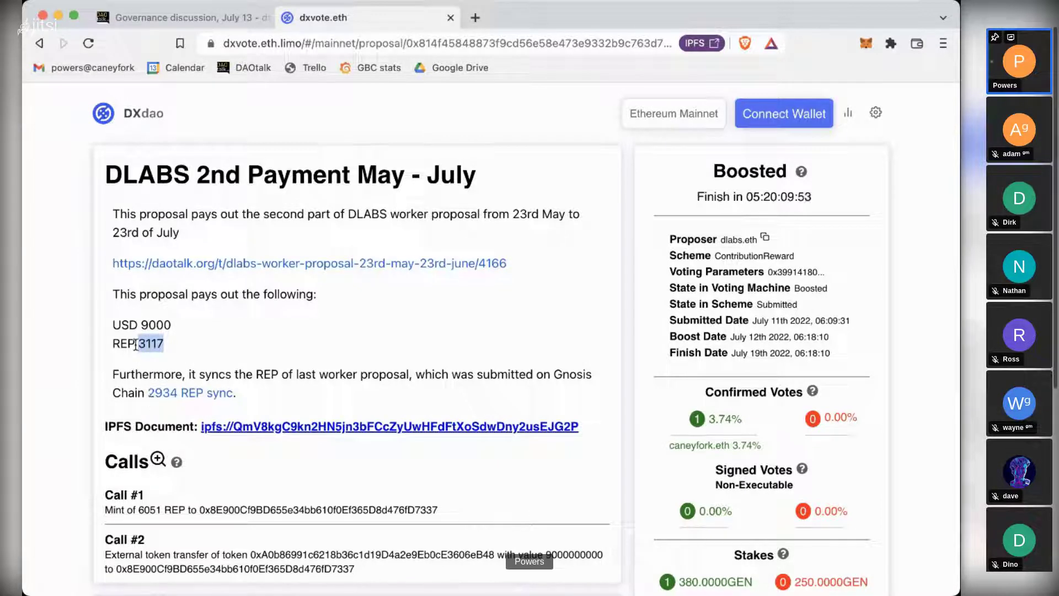
left_click(135, 346)
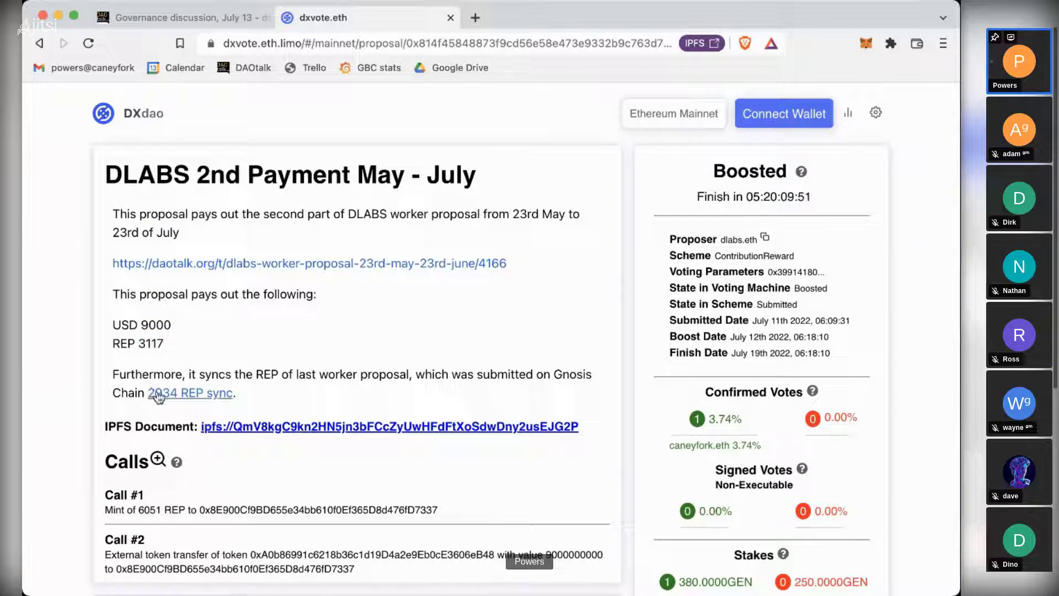
left_click(131, 112)
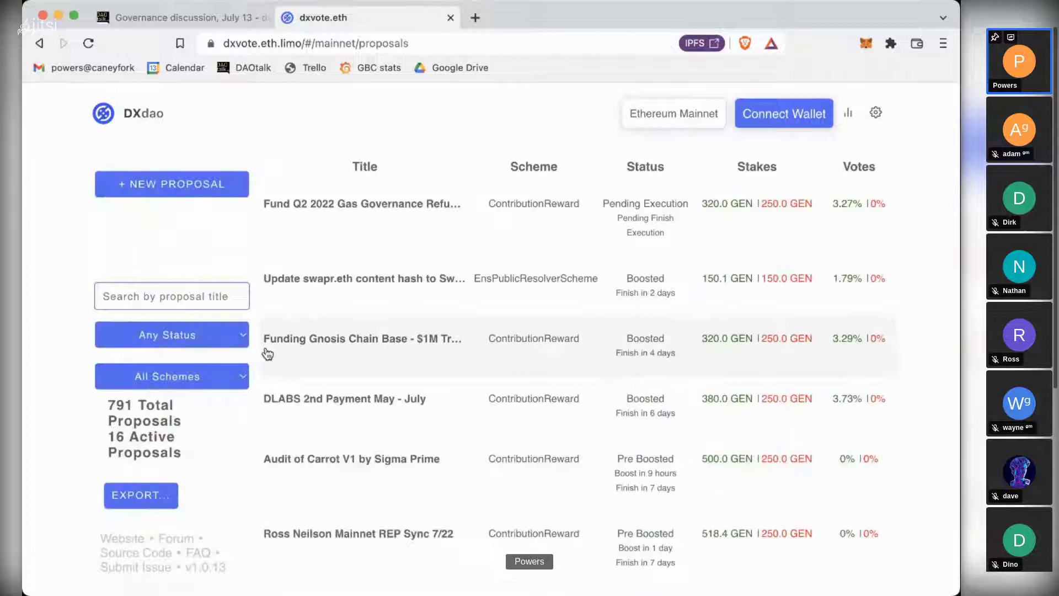
scroll(344, 426, "down", 1)
- Open the Audit of Carrot V1 by Sigma Prime proposal and its daotalk.org post in a new tab
left_click(339, 429)
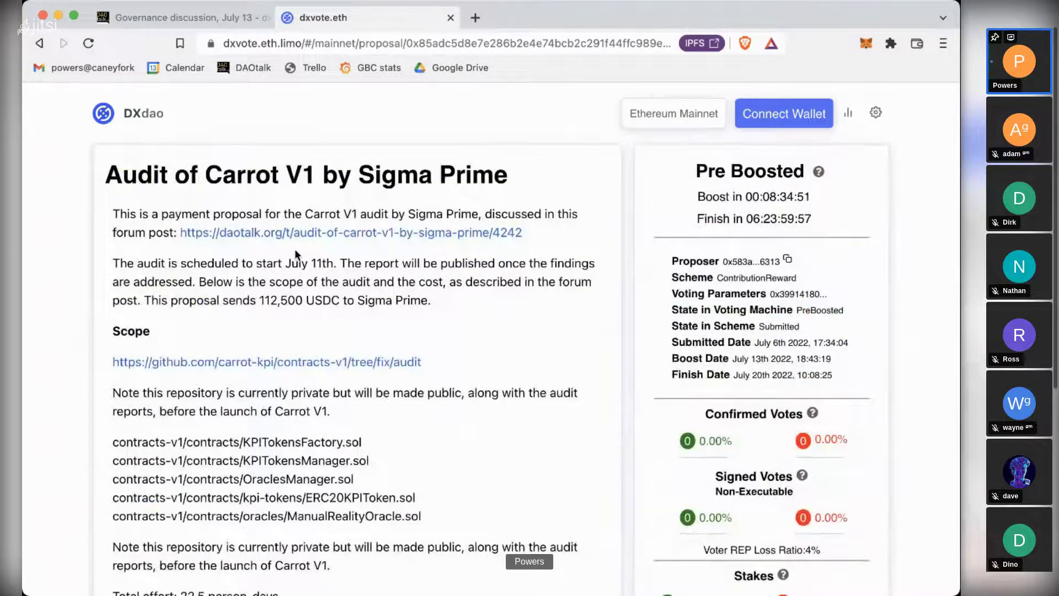
left_click(298, 233, "super")
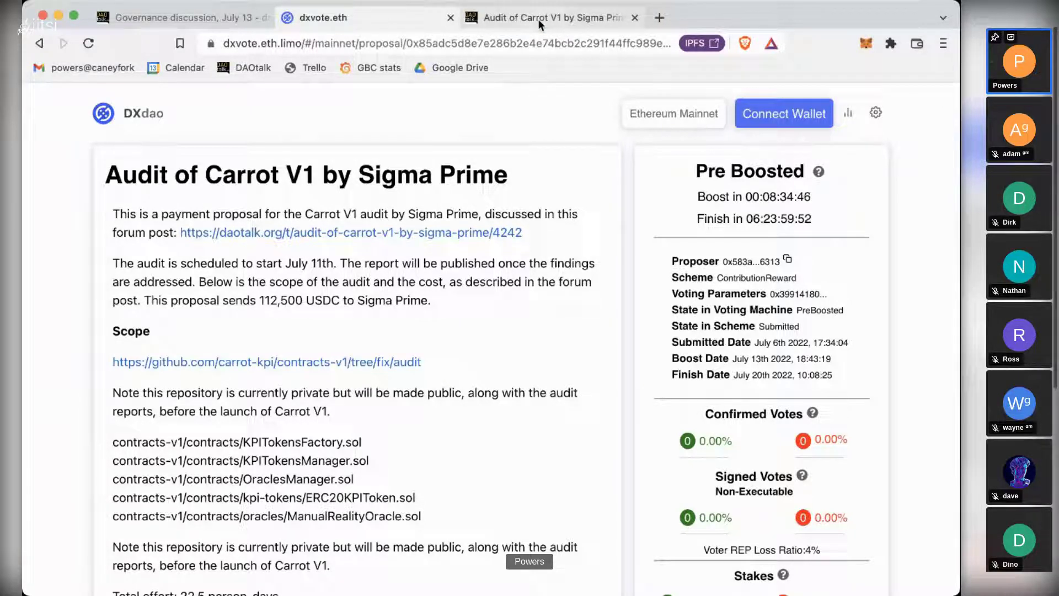
- Switch to the Carrot V1 audit forum post and skim down to its Scope section
left_click(538, 19)
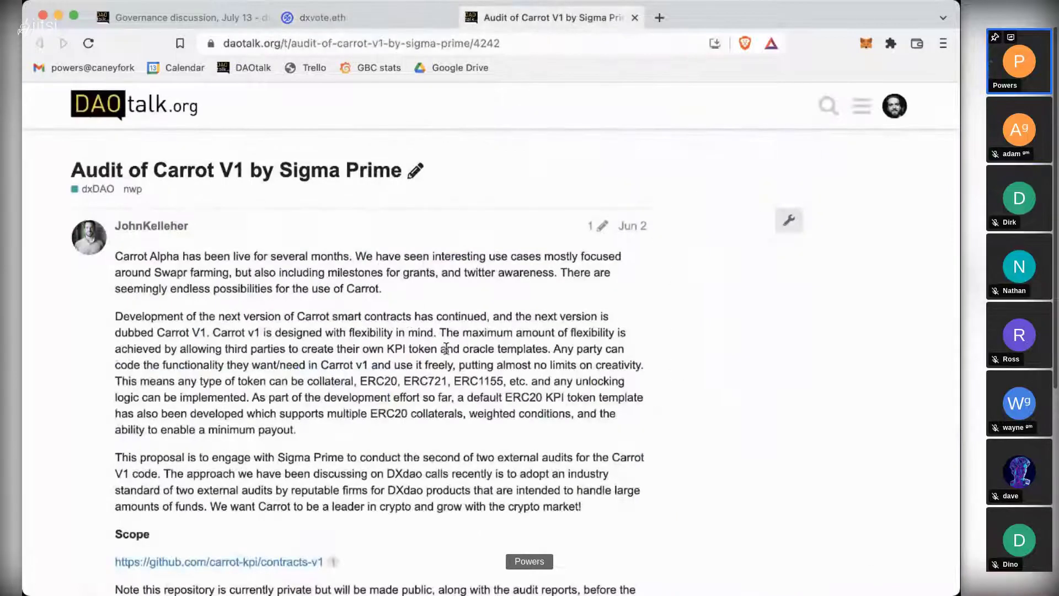
scroll(446, 349, "down", 1)
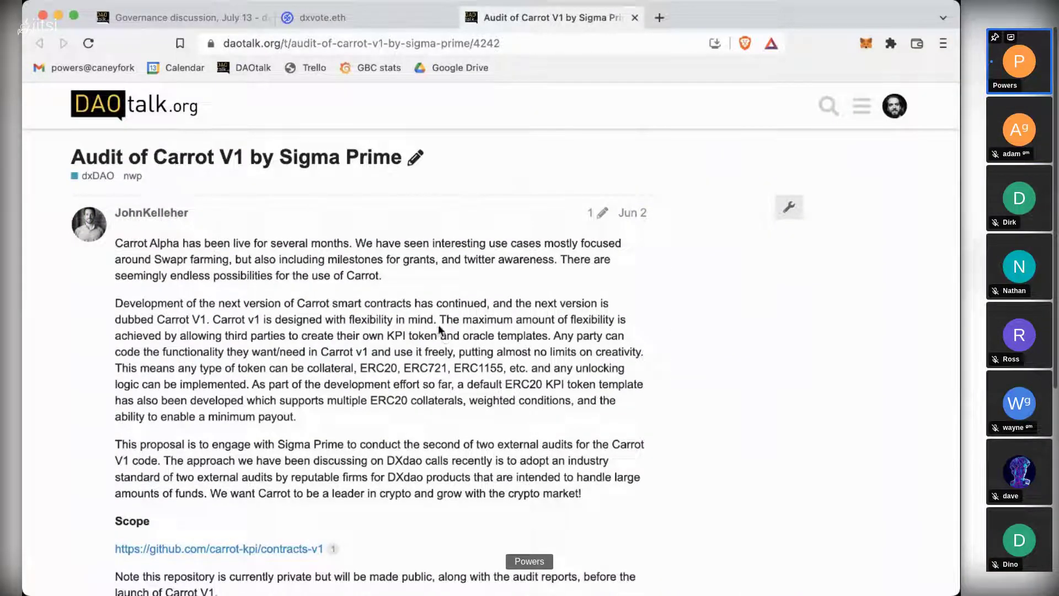
scroll(439, 330, "down", 1)
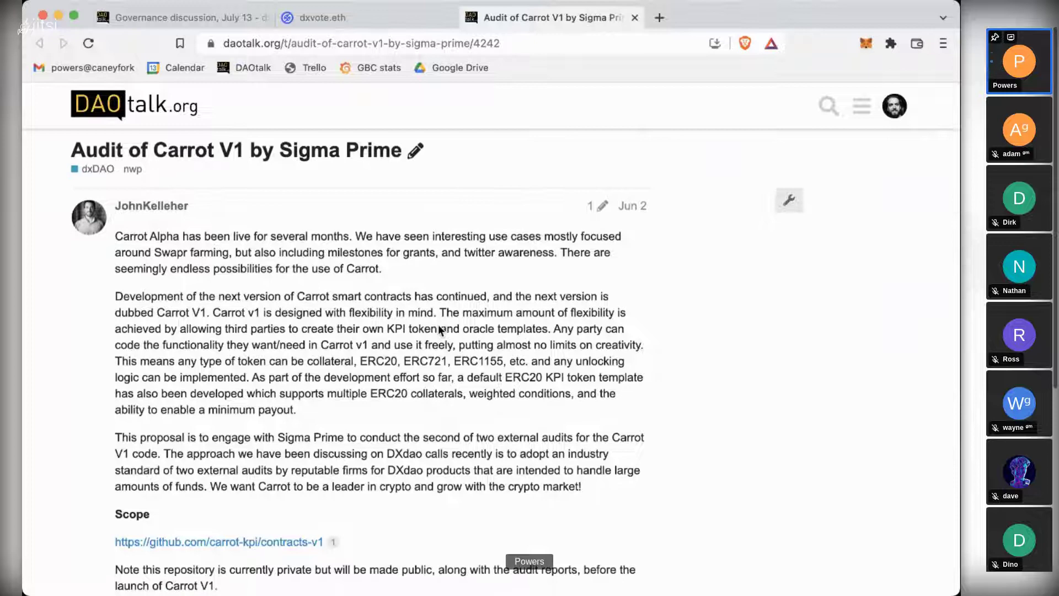
scroll(440, 329, "down", 2)
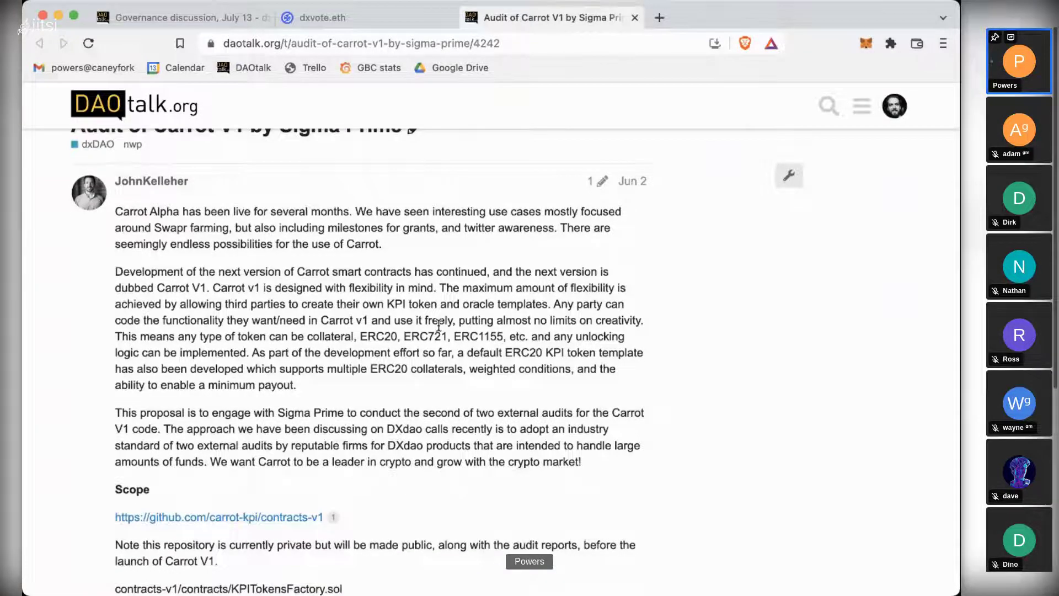
scroll(571, 310, "down", 2)
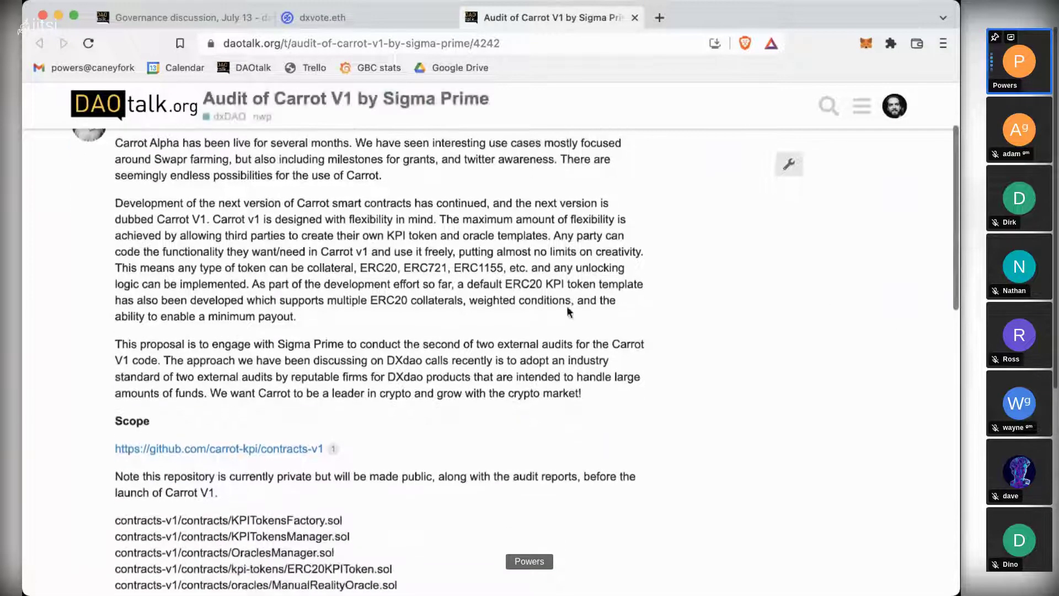
scroll(567, 305, "down", 1)
- Back in DXvote, review the Carrot V1 proposal's 22.5 person-days, $112,500 cost and transfer call
left_click(369, 17)
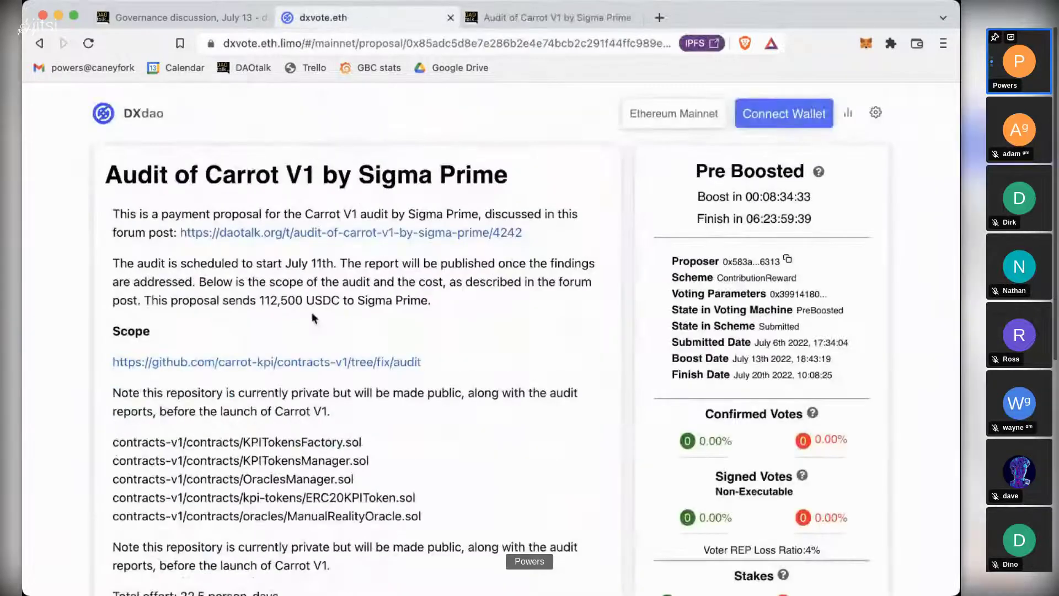
scroll(313, 316, "down", 5)
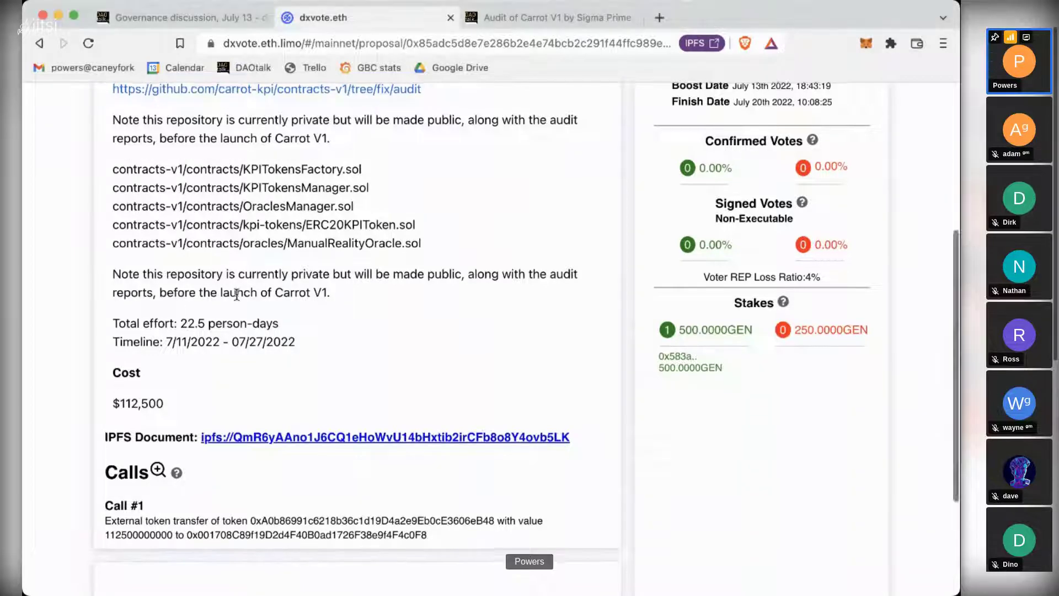
scroll(236, 296, "up", 5)
- Open Ross Neilson Mainnet REP Sync 7/22 and its 2002 REP linked proposal in a new tab
left_click(146, 122)
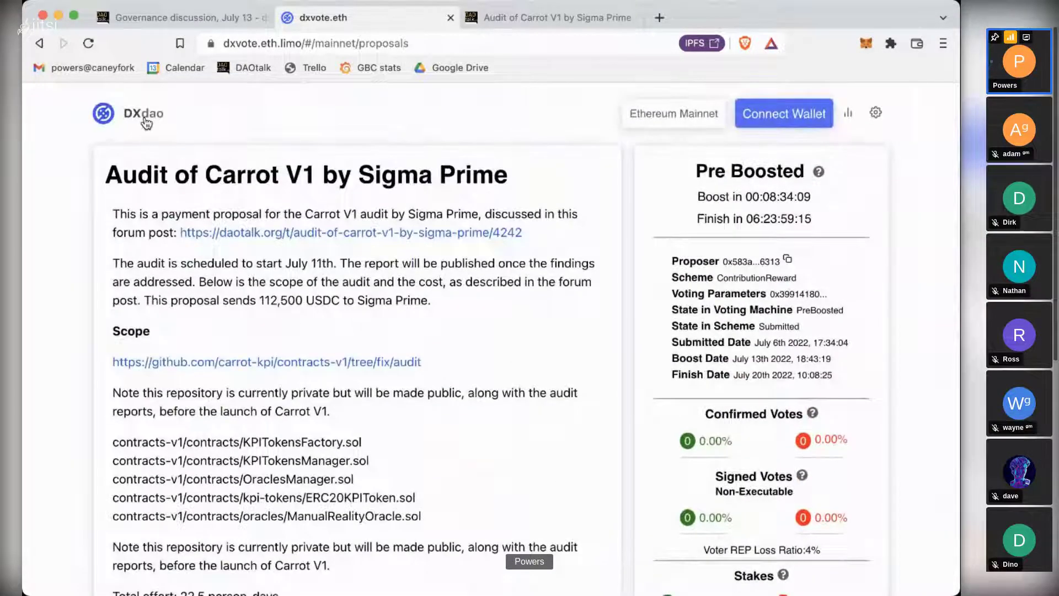
scroll(460, 410, "down", 3)
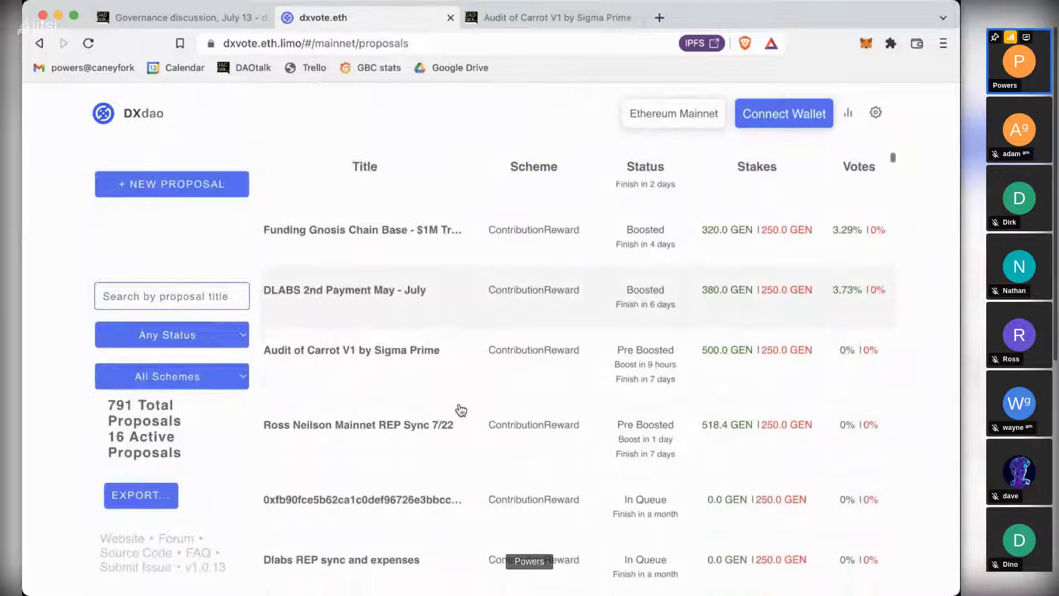
left_click(392, 417)
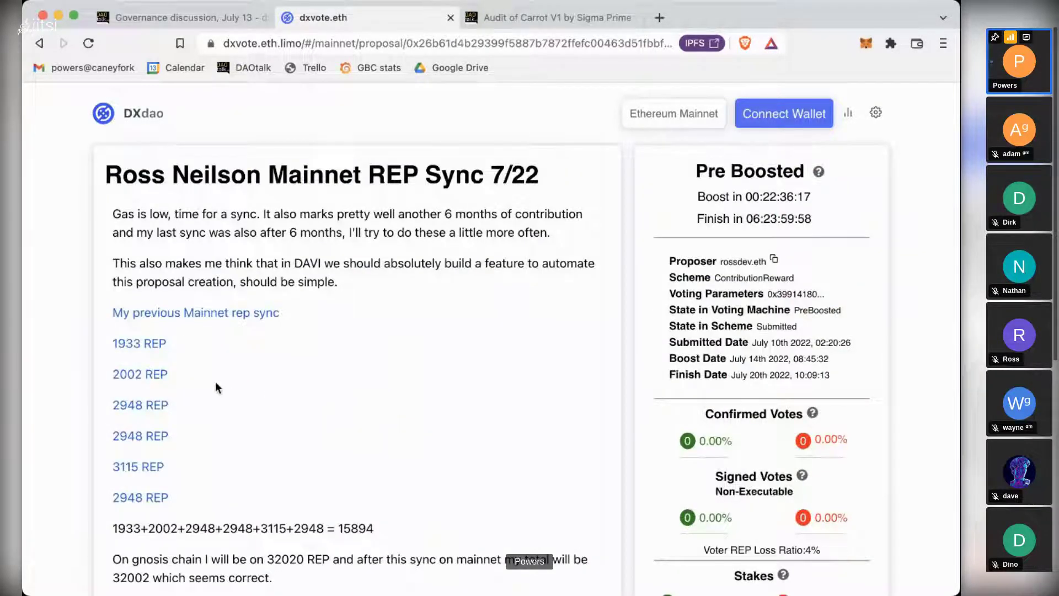
left_click(138, 377)
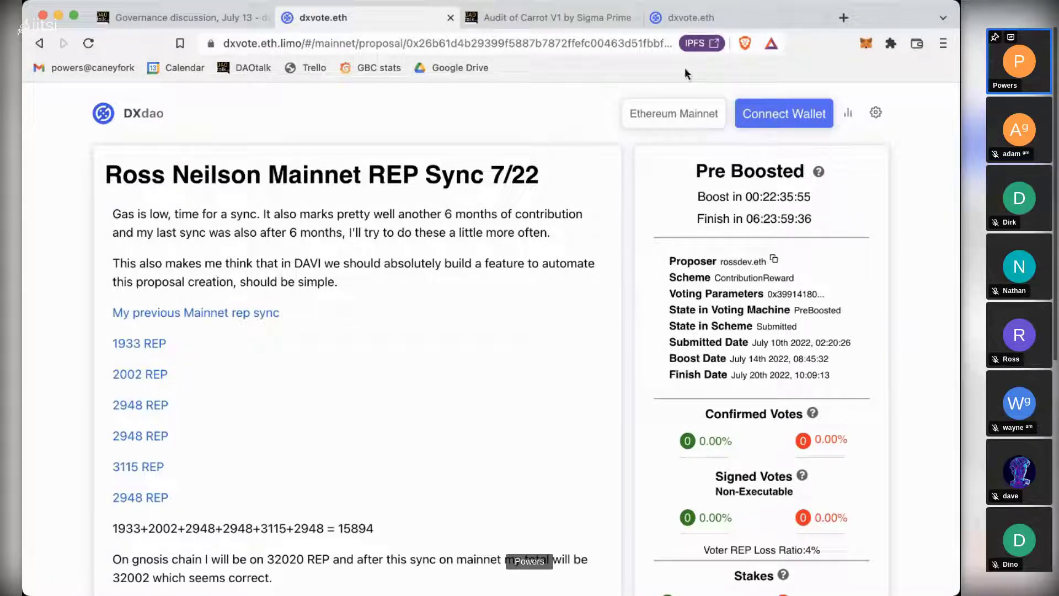
scroll(540, 217, "down", 1)
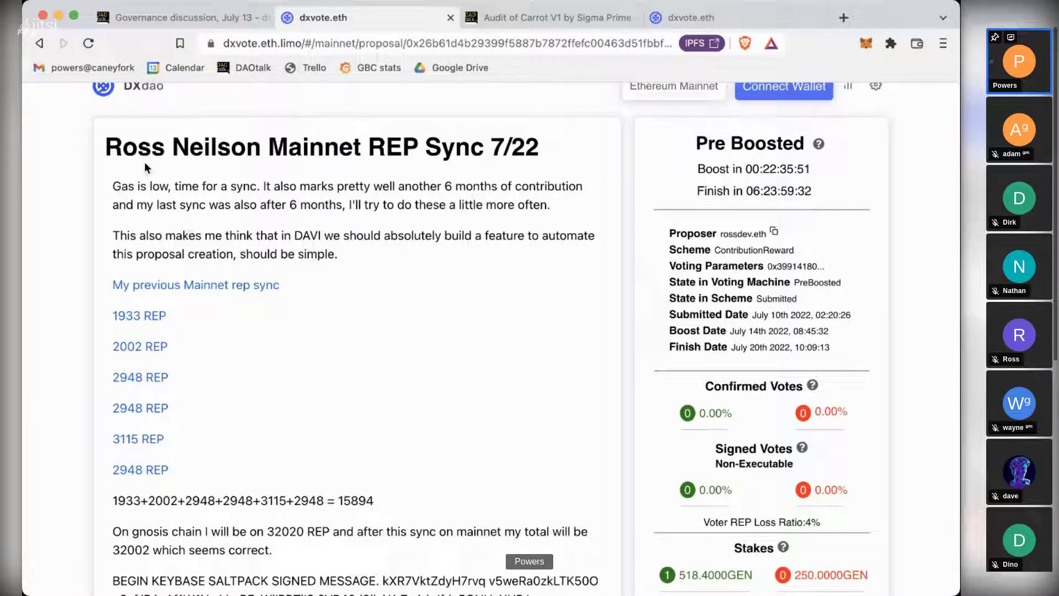
- Switch to the July 13 governance agenda and highlight 'REP' under Discussion items
left_click(165, 19)
scroll(230, 332, "down", 1)
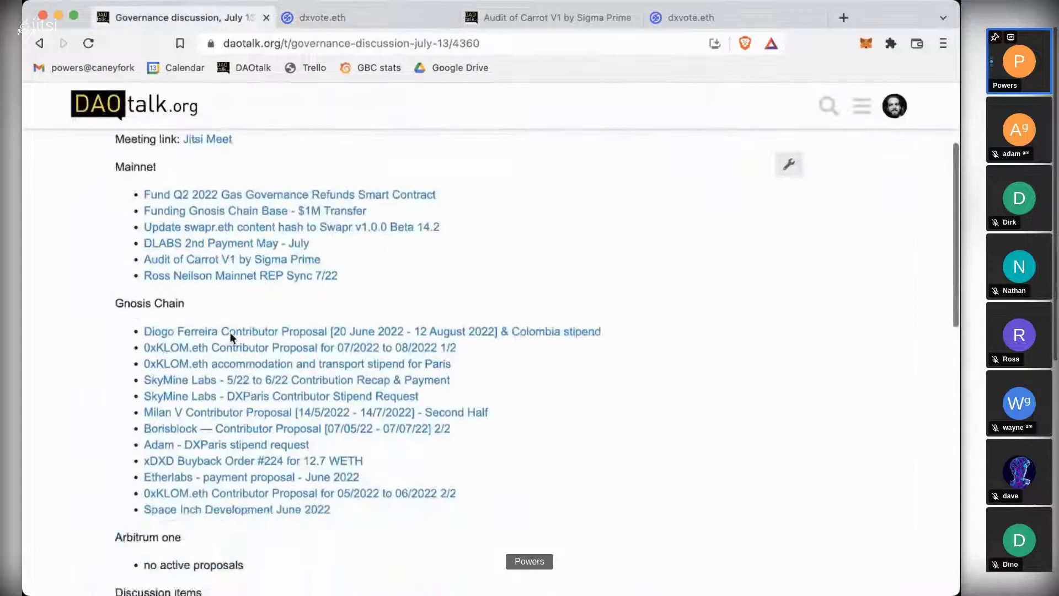
scroll(230, 332, "down", 5)
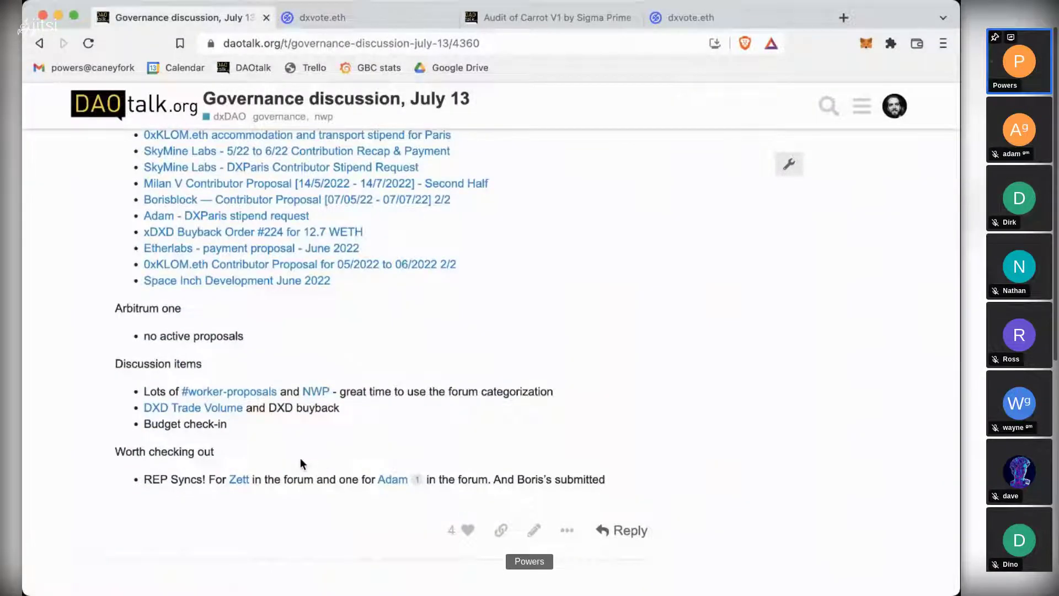
double_click(147, 479)
left_click(177, 480)
scroll(326, 443, "up", 3)
scroll(326, 443, "up", 2)
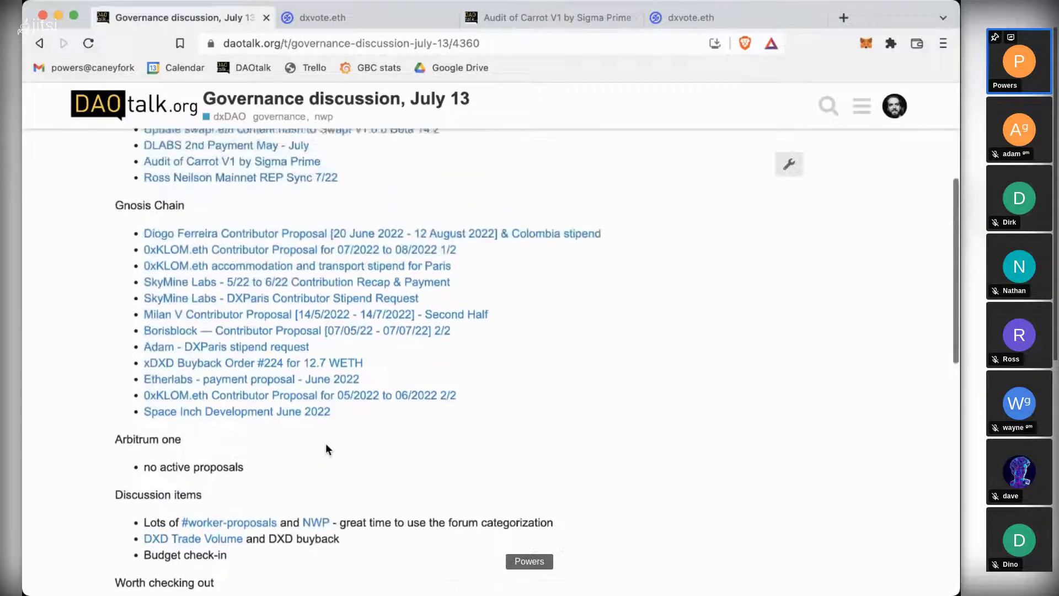
scroll(325, 443, "up", 1)
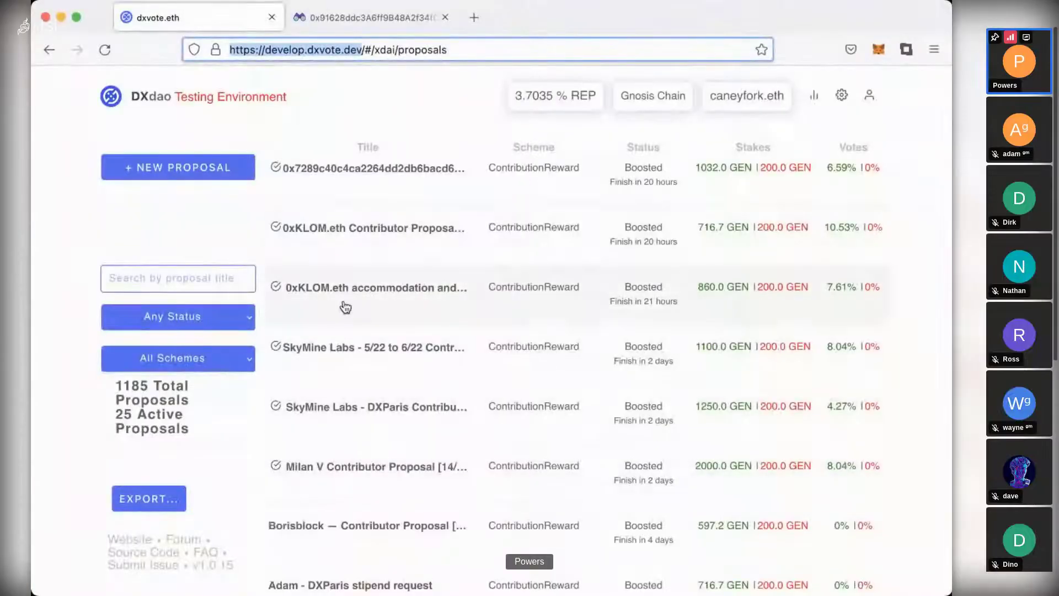
scroll(345, 307, "down", 1)
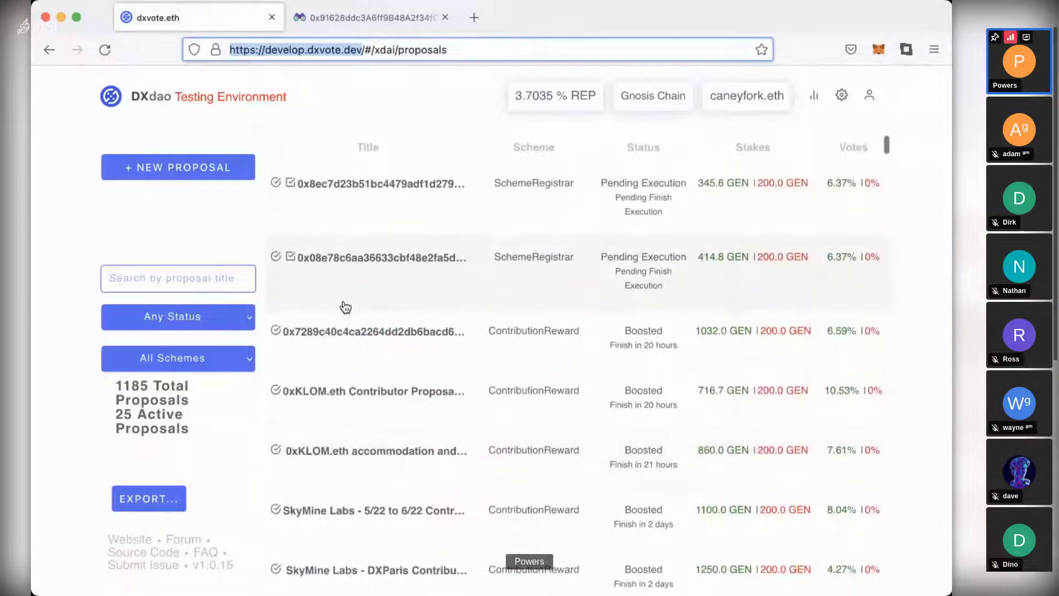
- Glance at the 0x7289… proposal, then open the boosted 0xKLOM.eth July–August 2022 1/2 proposal
left_click(358, 335)
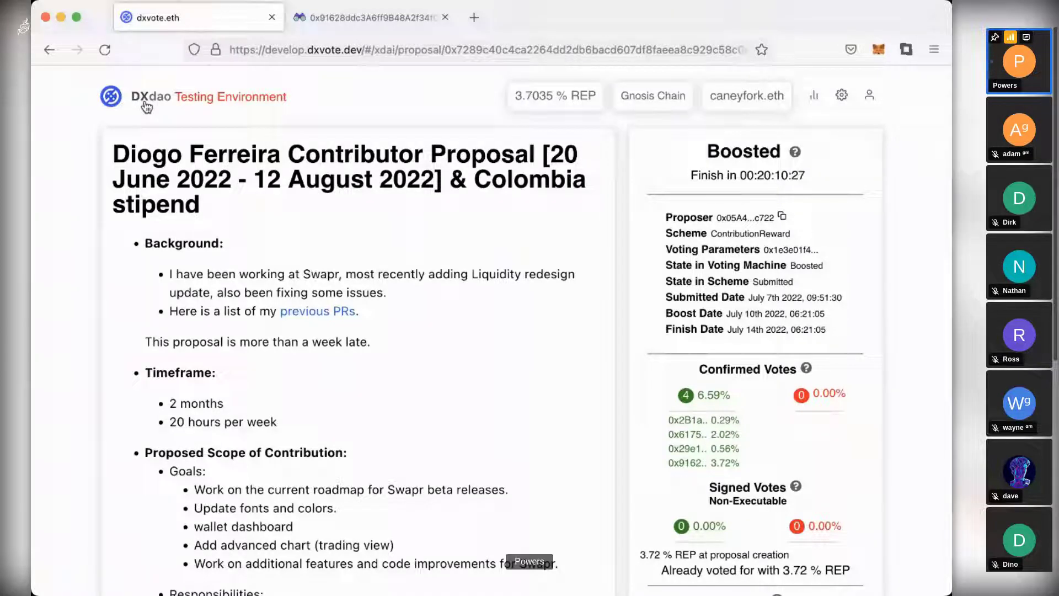
left_click(146, 107)
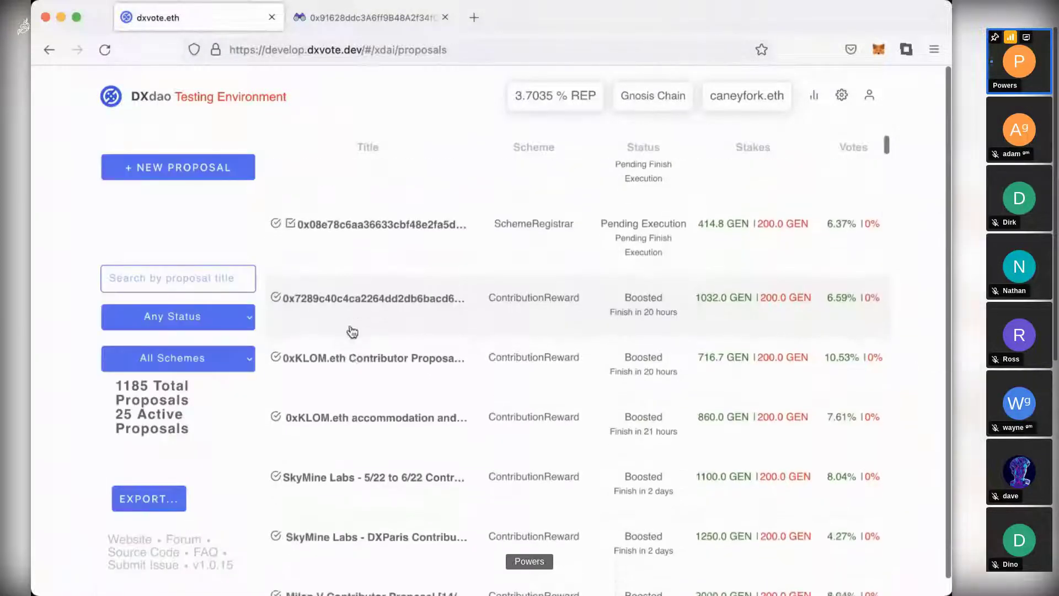
left_click(349, 358)
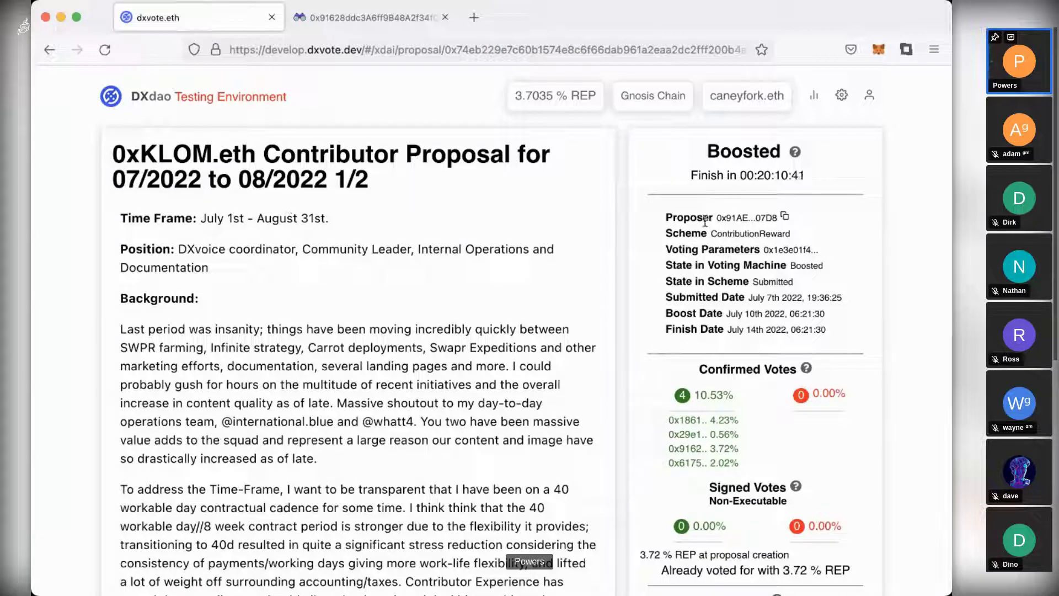
- Review the 0xKLOM.eth May–June 2/2, SkyMine Labs 5/22–6/22 and Borisblock proposals in turn
left_click(153, 99)
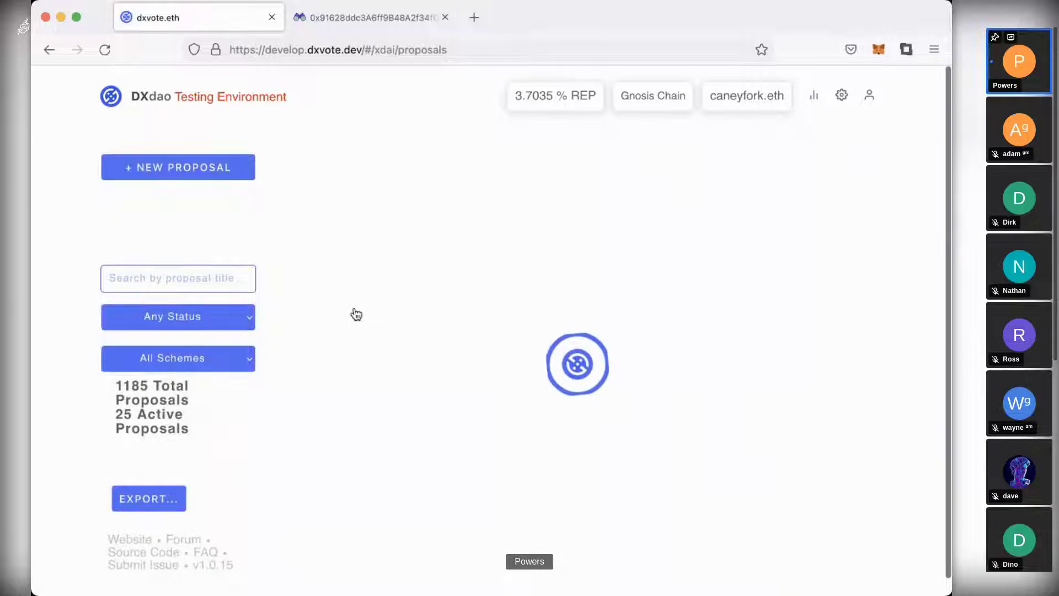
scroll(356, 315, "down", 2)
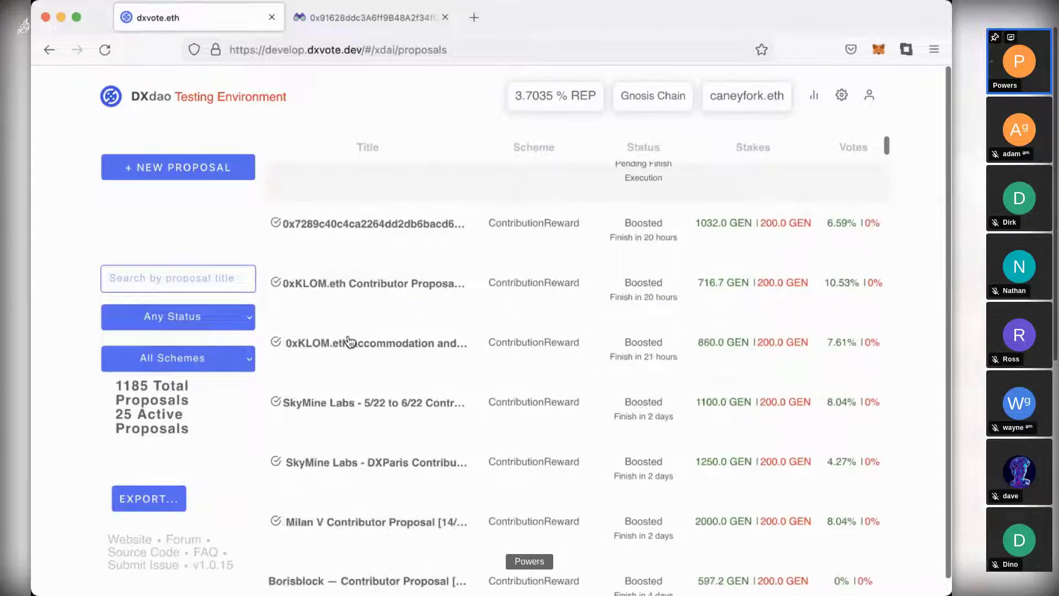
scroll(355, 335, "down", 3)
scroll(351, 342, "down", 2)
scroll(355, 447, "down", 2)
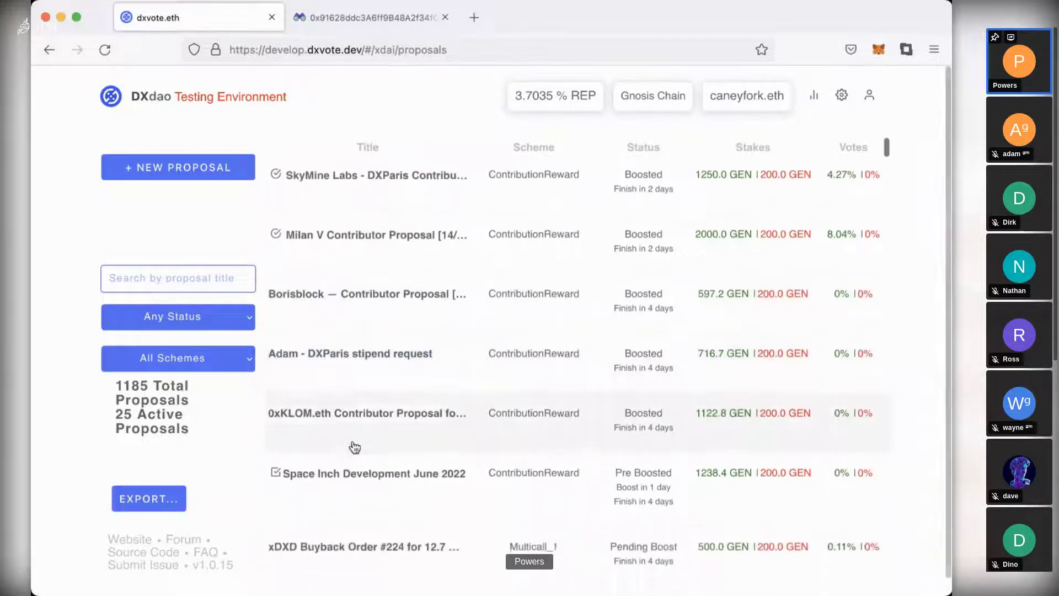
scroll(354, 445, "down", 2)
scroll(355, 443, "up", 1)
scroll(354, 439, "up", 1)
left_click(355, 433)
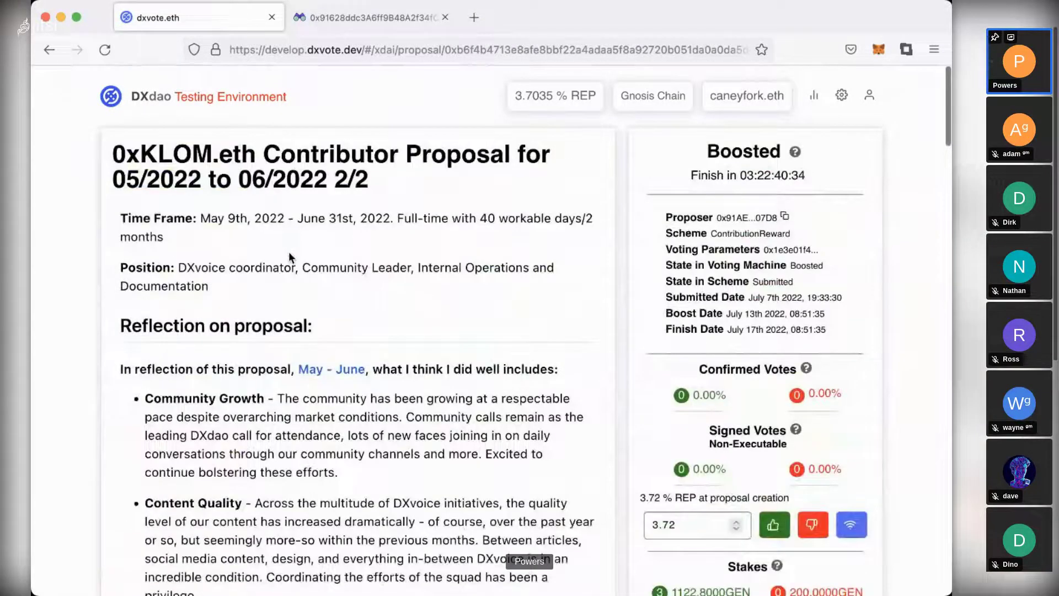
left_click(149, 110)
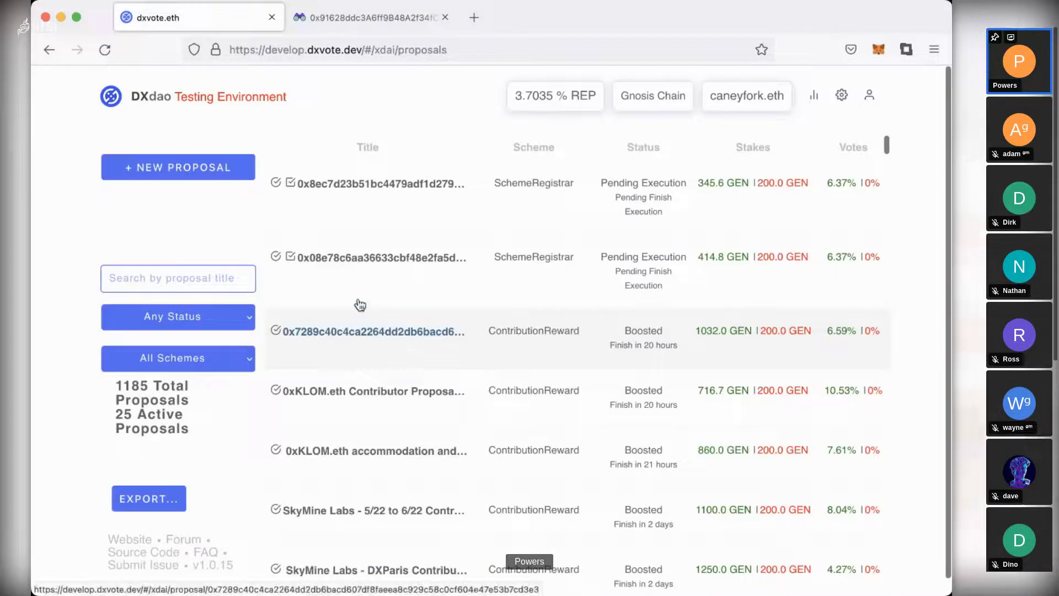
scroll(360, 306, "down", 2)
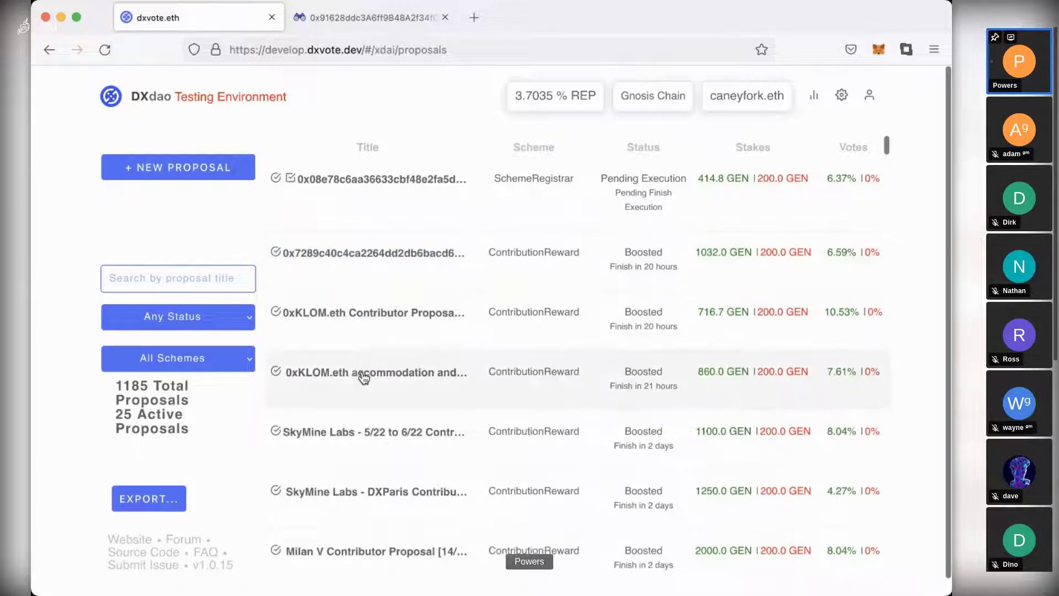
scroll(363, 378, "down", 1)
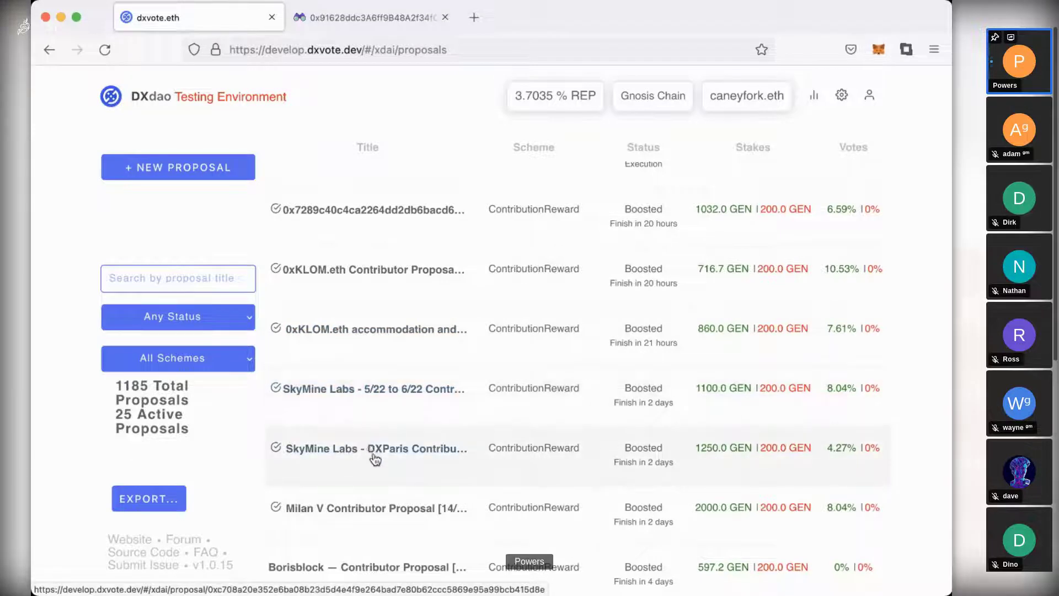
left_click(370, 401)
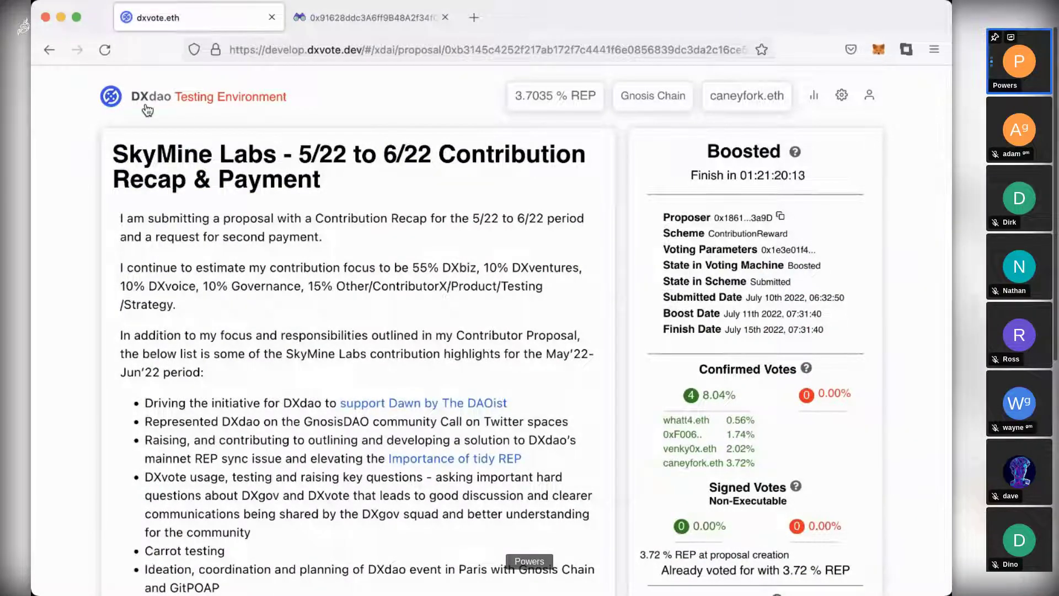
left_click(147, 109)
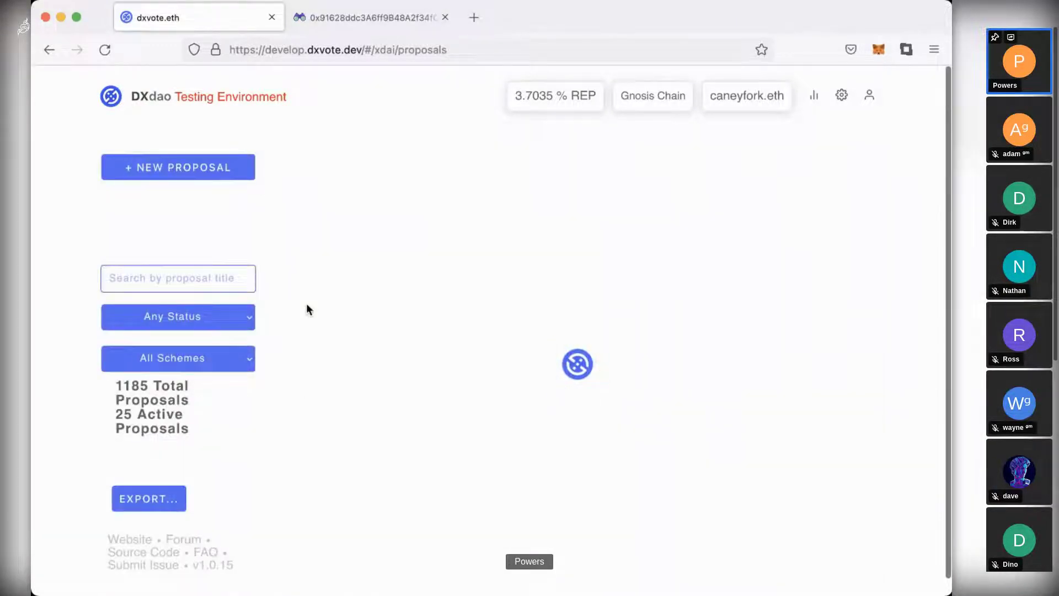
scroll(307, 307, "down", 3)
scroll(320, 327, "down", 1)
scroll(319, 327, "down", 3)
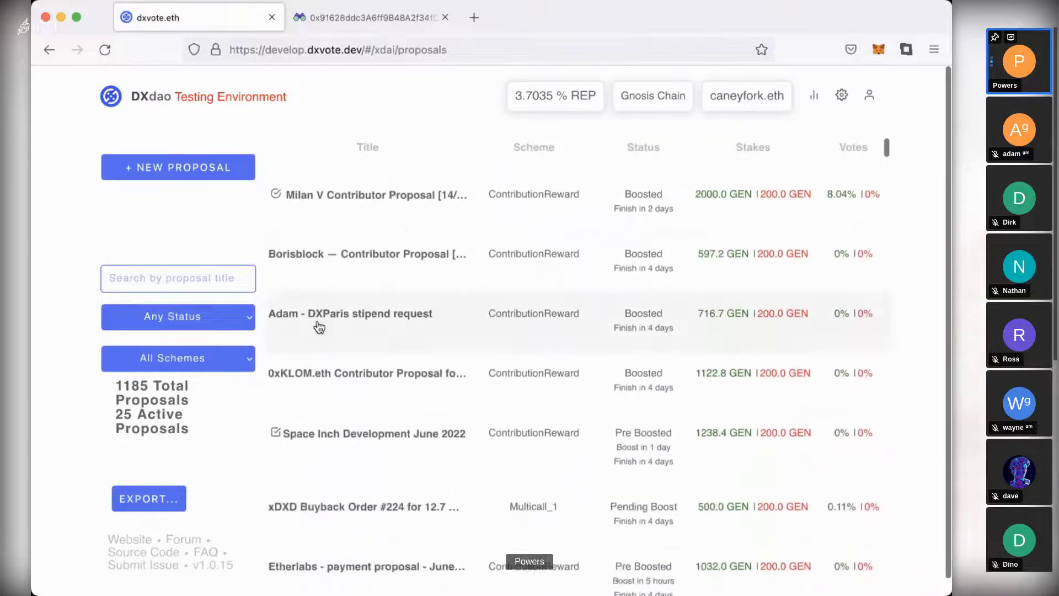
left_click(351, 278)
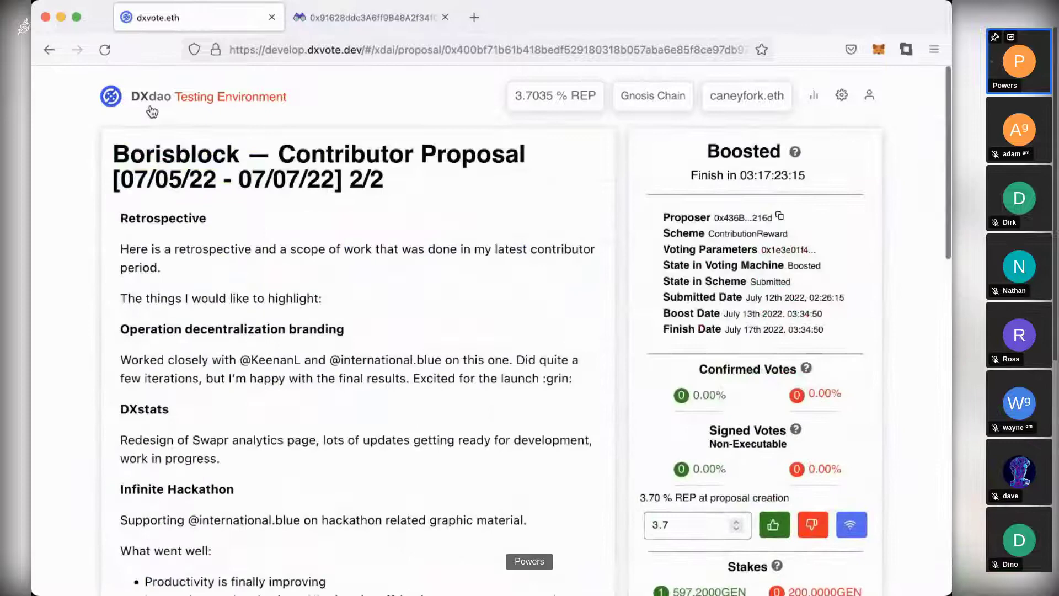
left_click(150, 101)
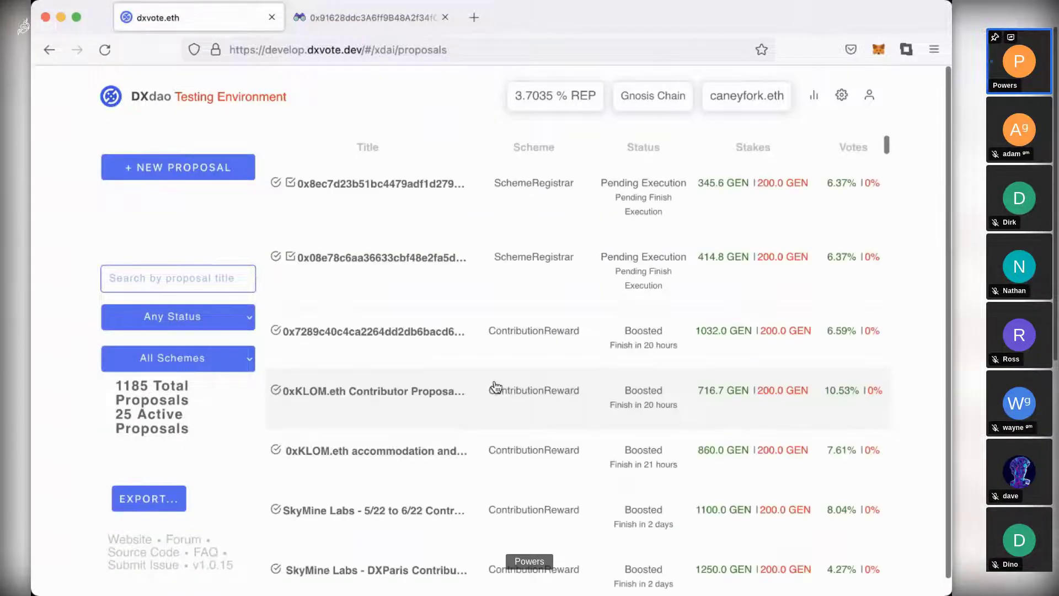
scroll(407, 452, "down", 1)
scroll(407, 452, "down", 4)
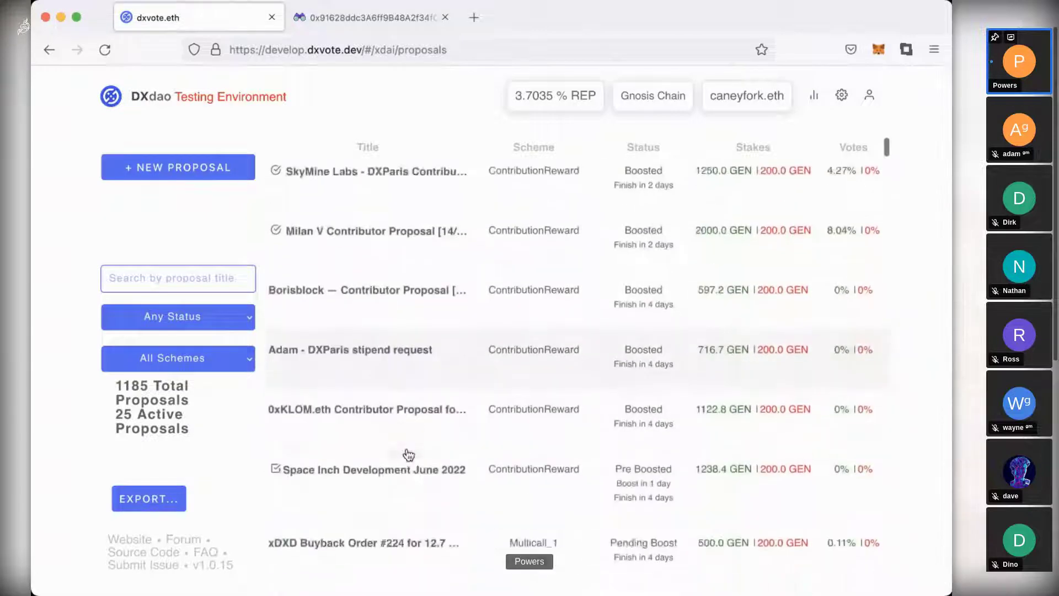
scroll(389, 355, "down", 1)
scroll(381, 356, "down", 1)
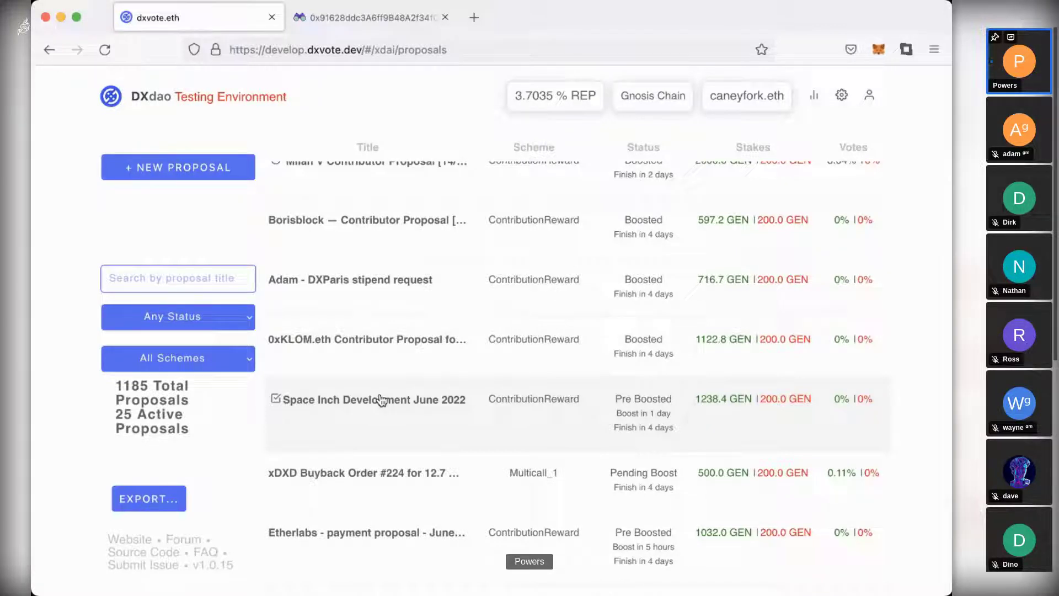
scroll(380, 401, "down", 2)
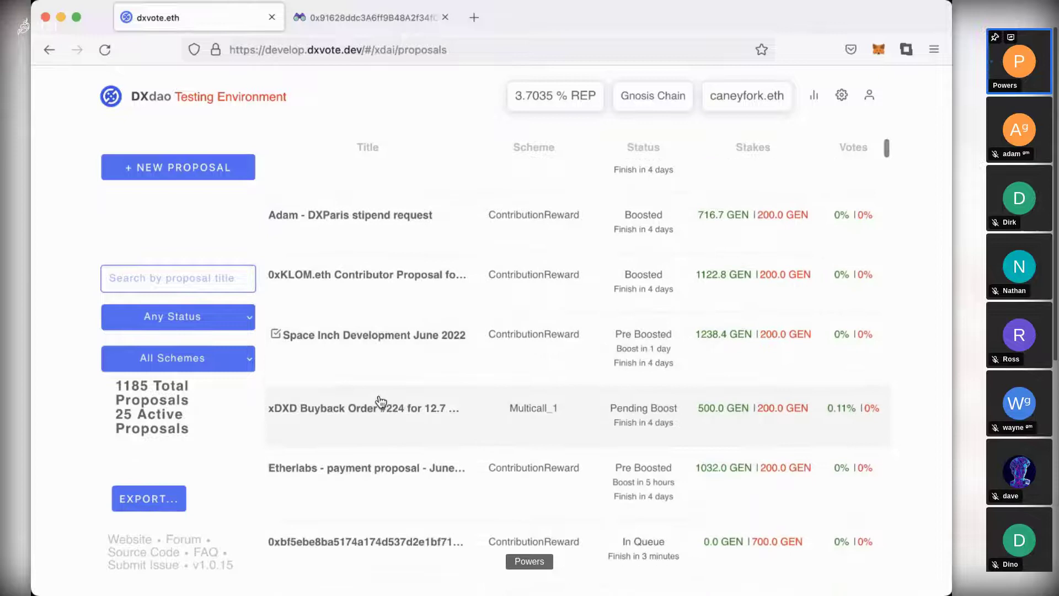
- Review the pre-boosted Etherlabs June 2022 payment proposal, then bring up the blockscout page's address bar
left_click(358, 469)
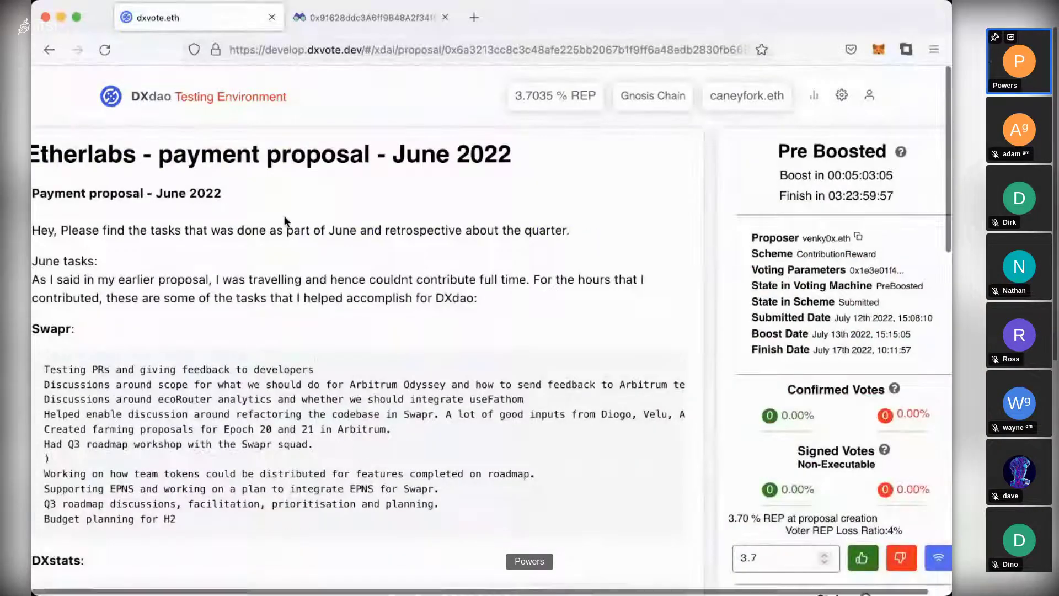
scroll(284, 215, "down", 1)
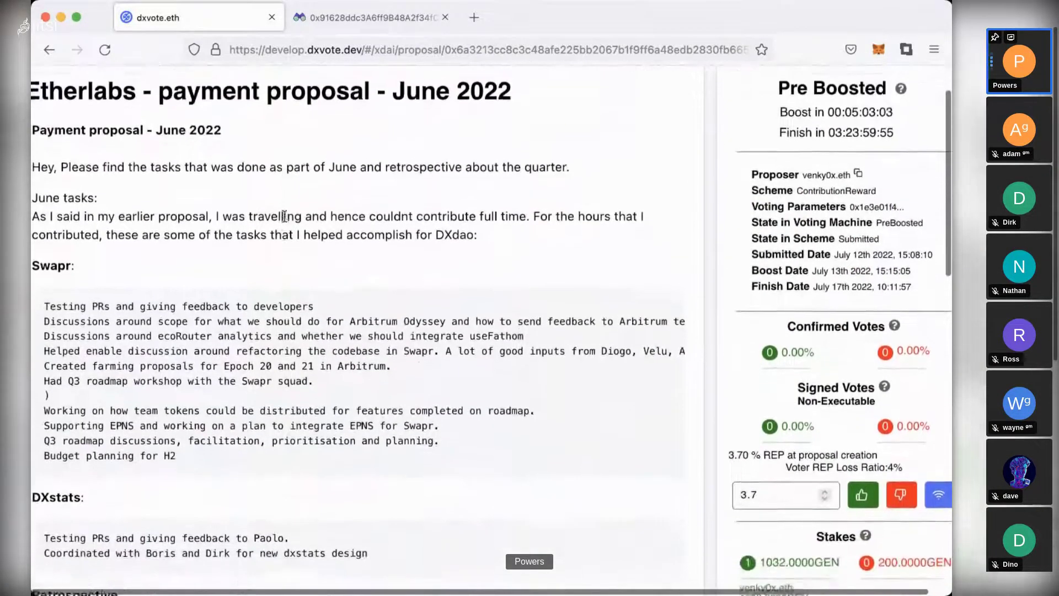
scroll(283, 215, "down", 3)
scroll(330, 422, "down", 4)
scroll(330, 422, "down", 5)
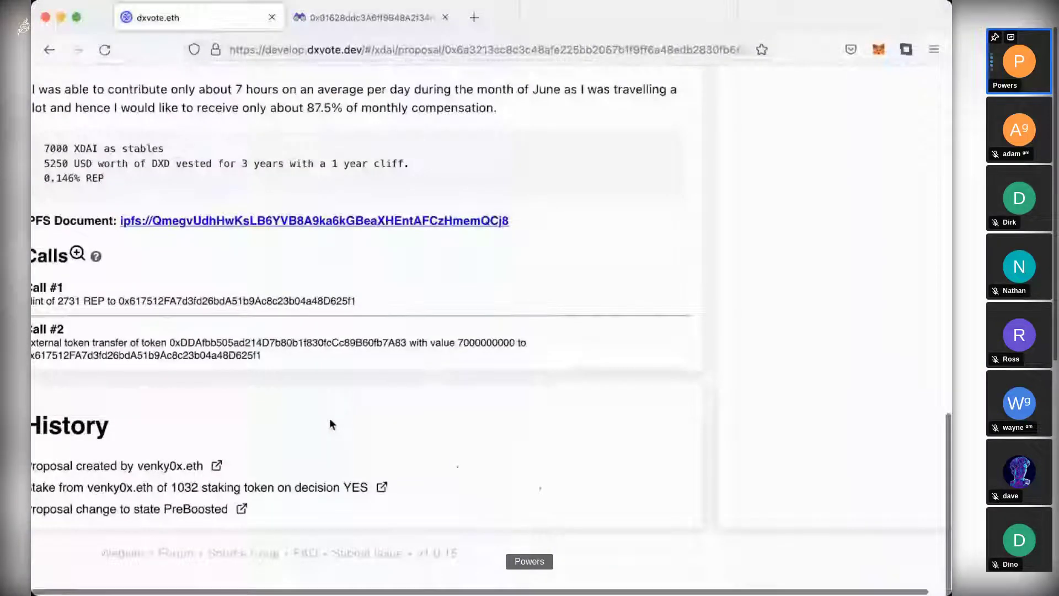
left_click(50, 53)
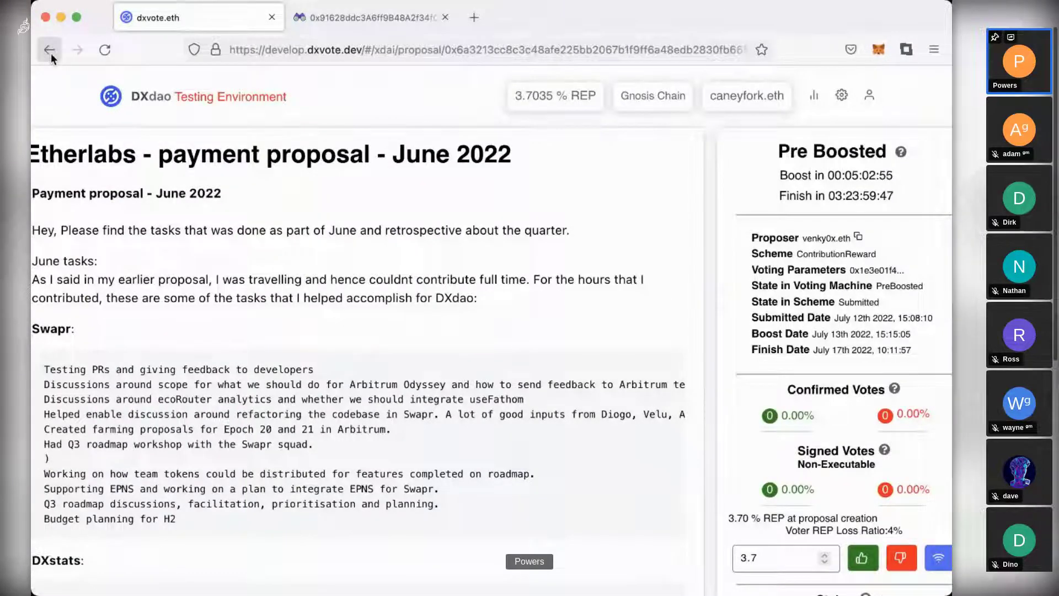
left_click(51, 53)
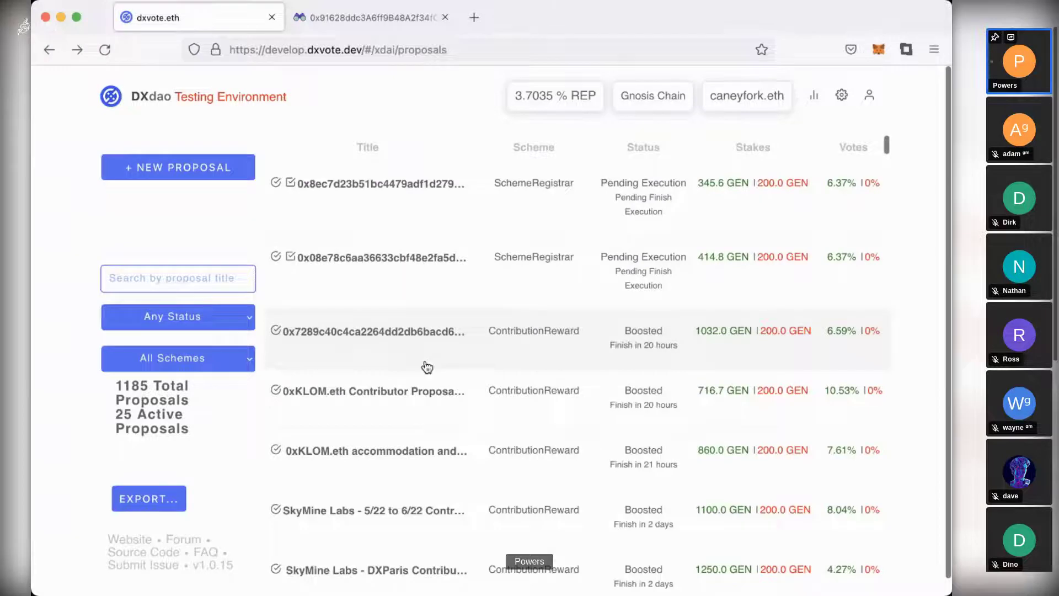
scroll(427, 367, "down", 5)
scroll(379, 428, "down", 1)
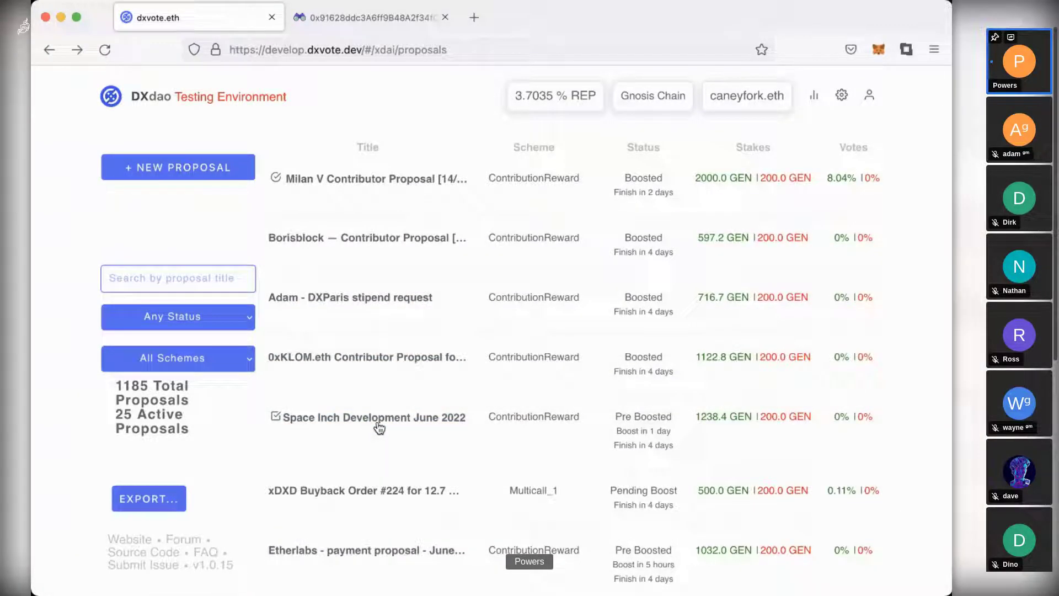
left_click(1020, 62)
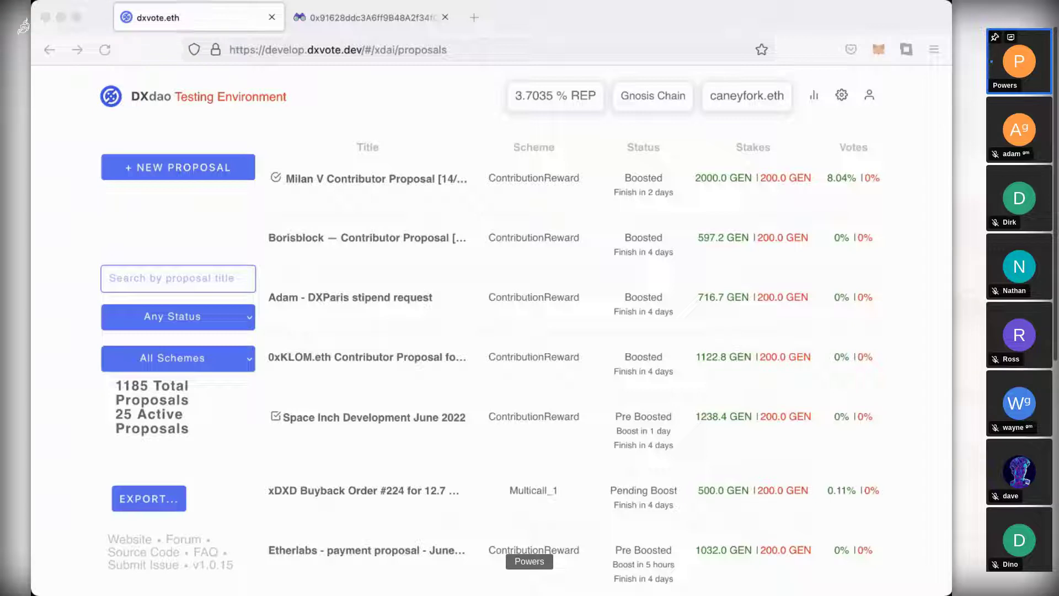
left_click(356, 37)
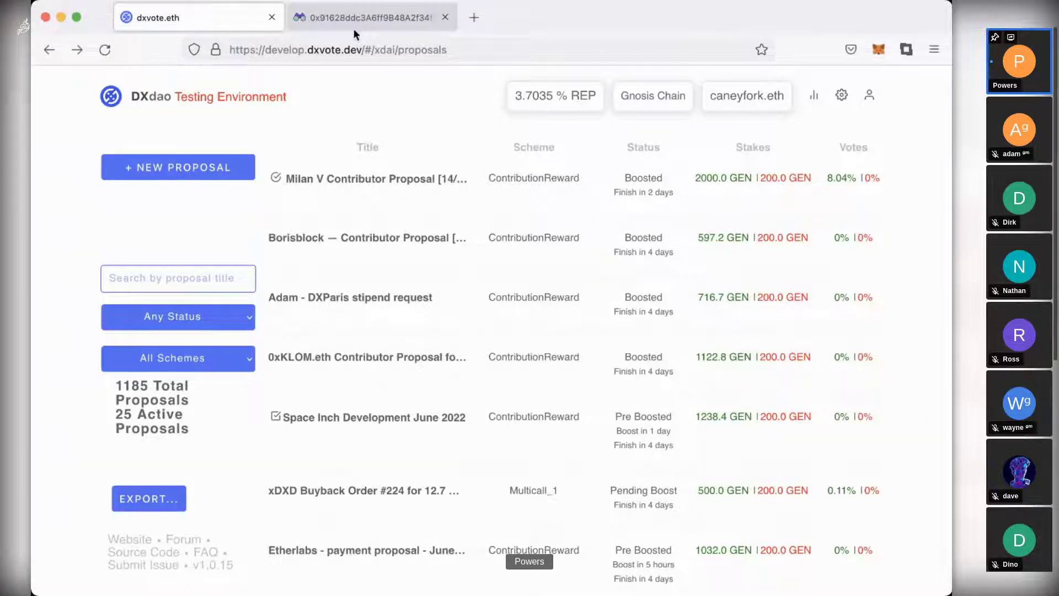
scroll(377, 256, "up", 2)
scroll(376, 256, "up", 3)
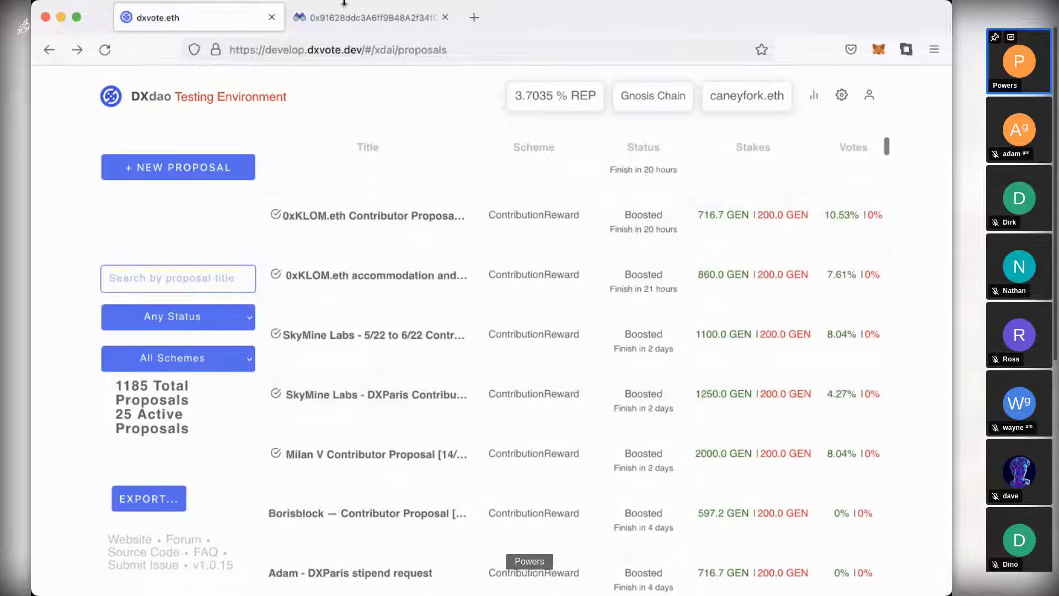
- Load the daotalk.org Governance discussion, July 13 post in the block explorer tab
left_click(341, 20)
left_click(339, 51)
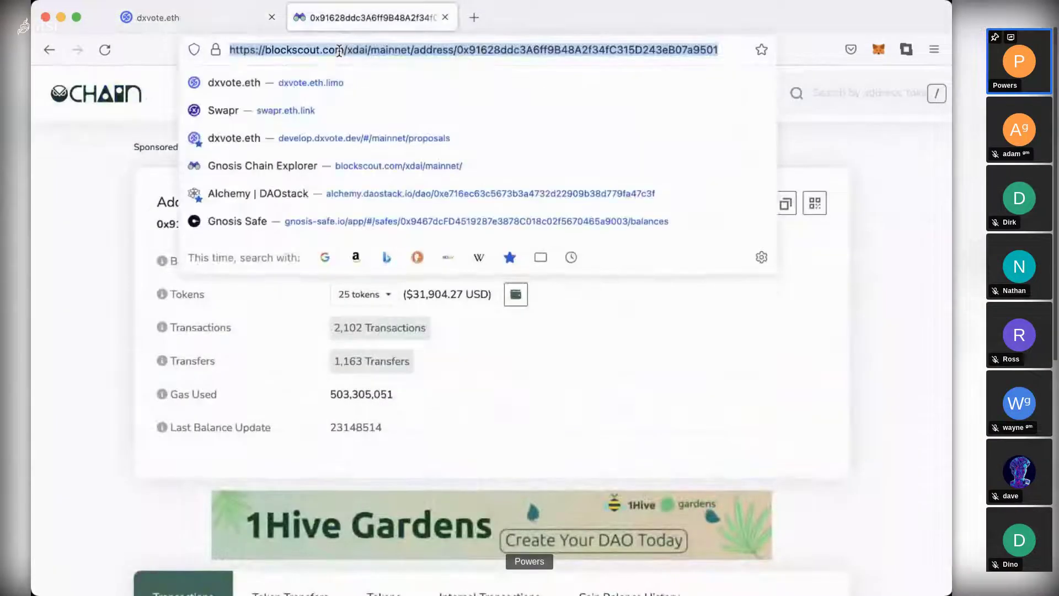
type("https://daotalk.org/t/governance-discussion-july-13/4360")
key("Return")
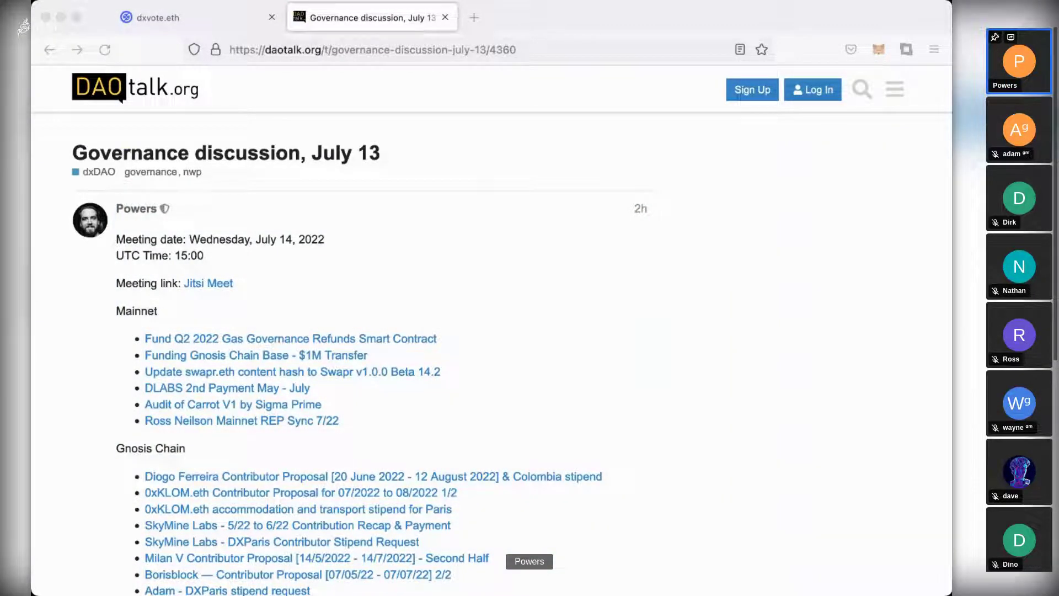
- Move down the July 13 post to its full Gnosis Chain proposal list
left_click(126, 452)
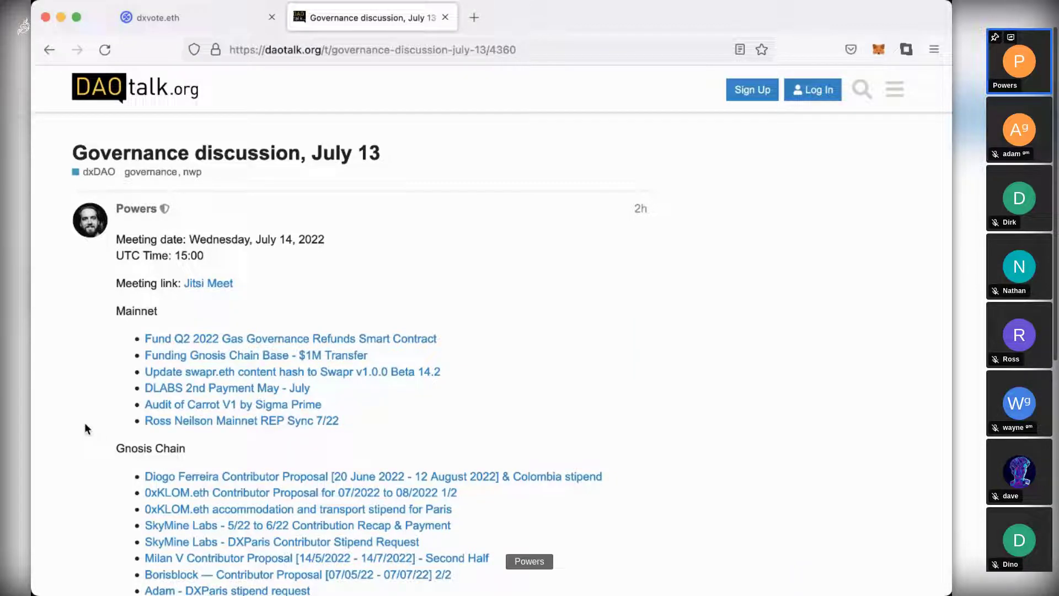
left_click(23, 27)
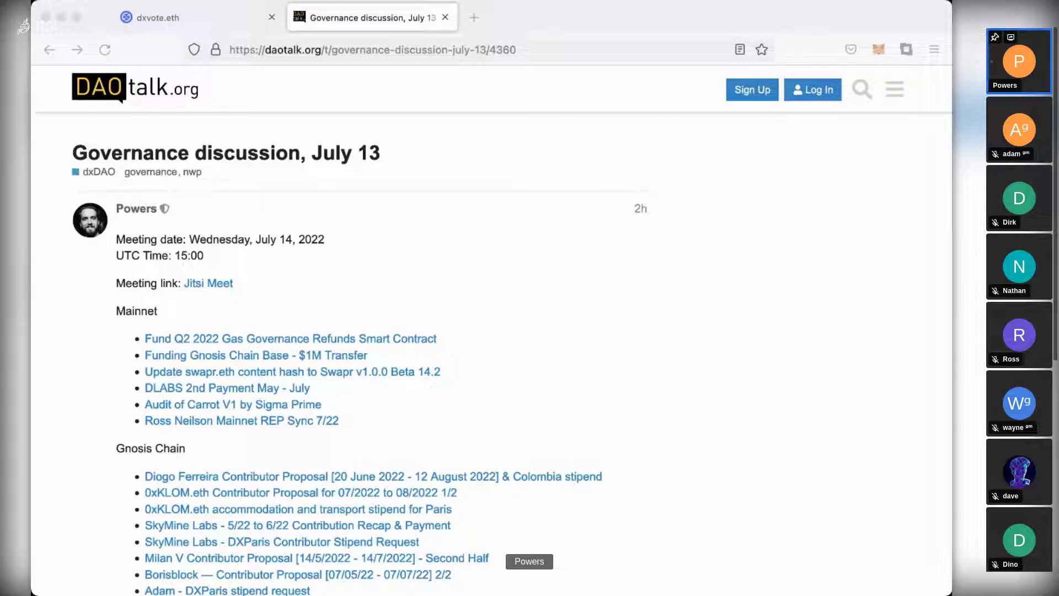
left_click(96, 376)
left_click(81, 385)
scroll(477, 416, "down", 2)
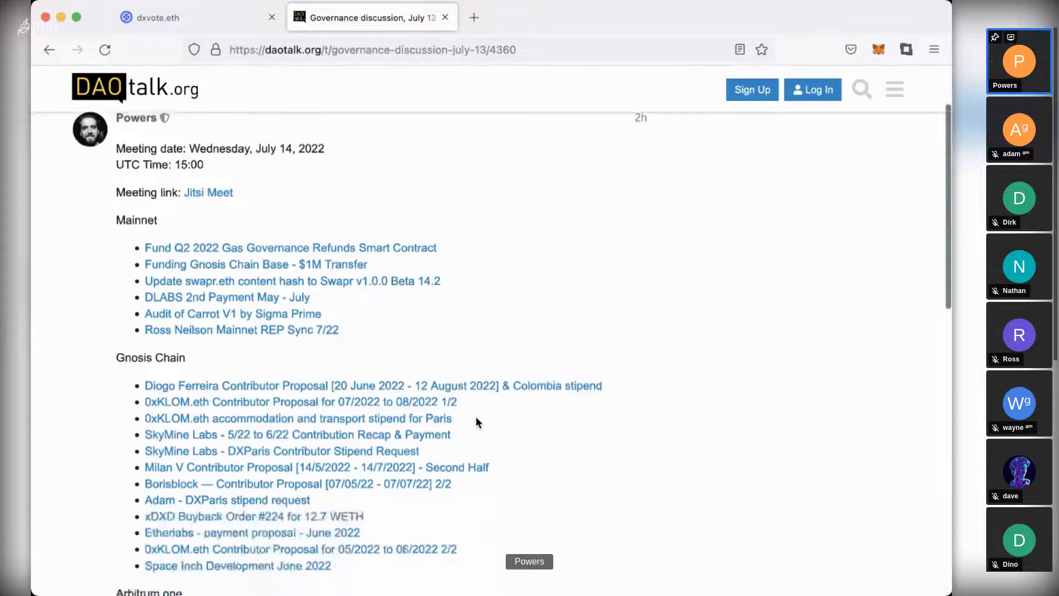
scroll(476, 416, "down", 5)
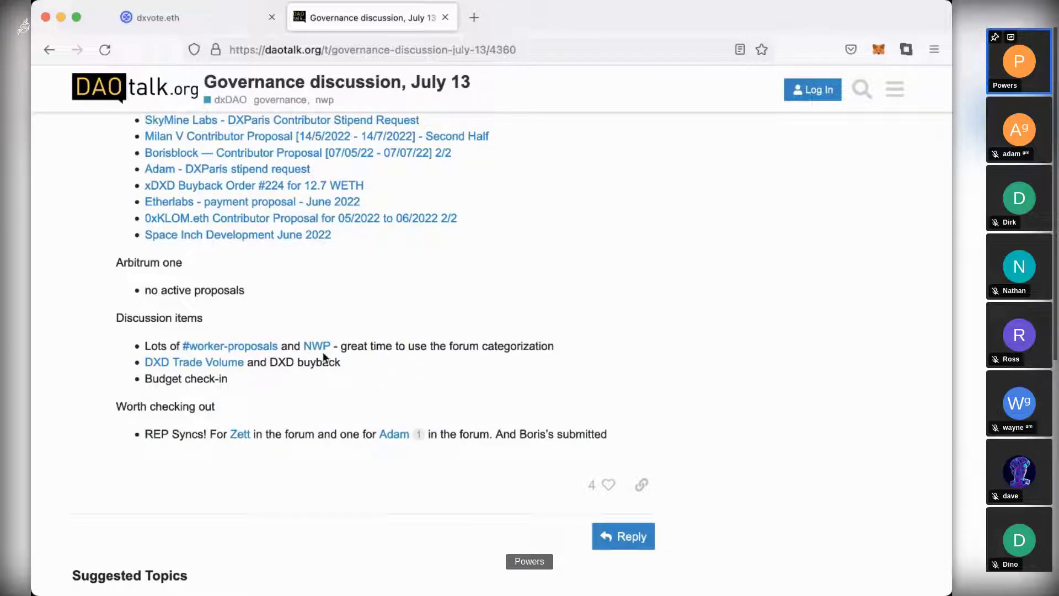
- Open the #worker-proposals and NWP tag links from Discussion items in new tabs
left_click(247, 352, "super")
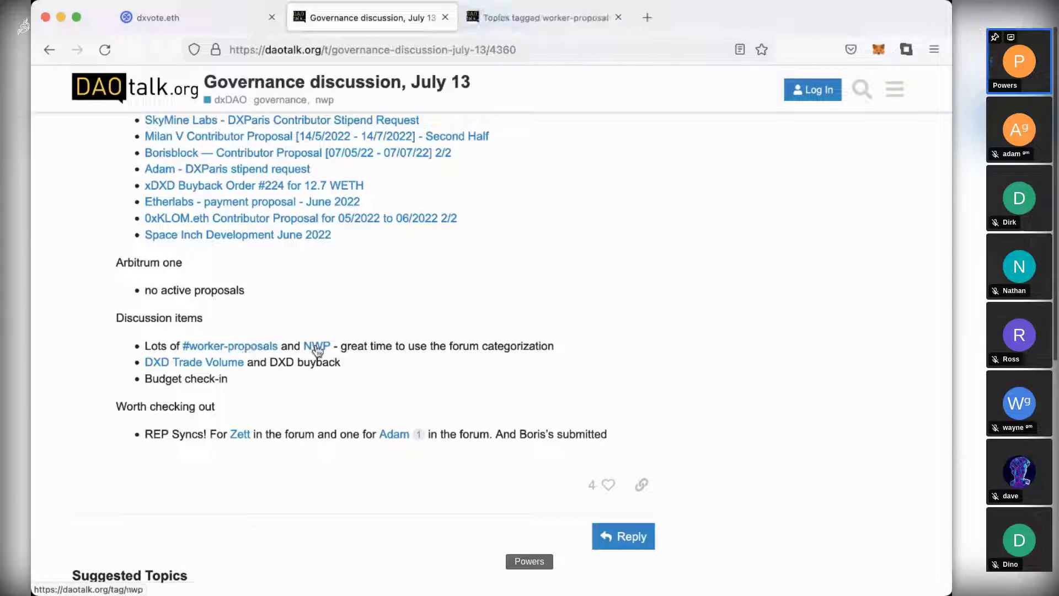
left_click(316, 347, "super")
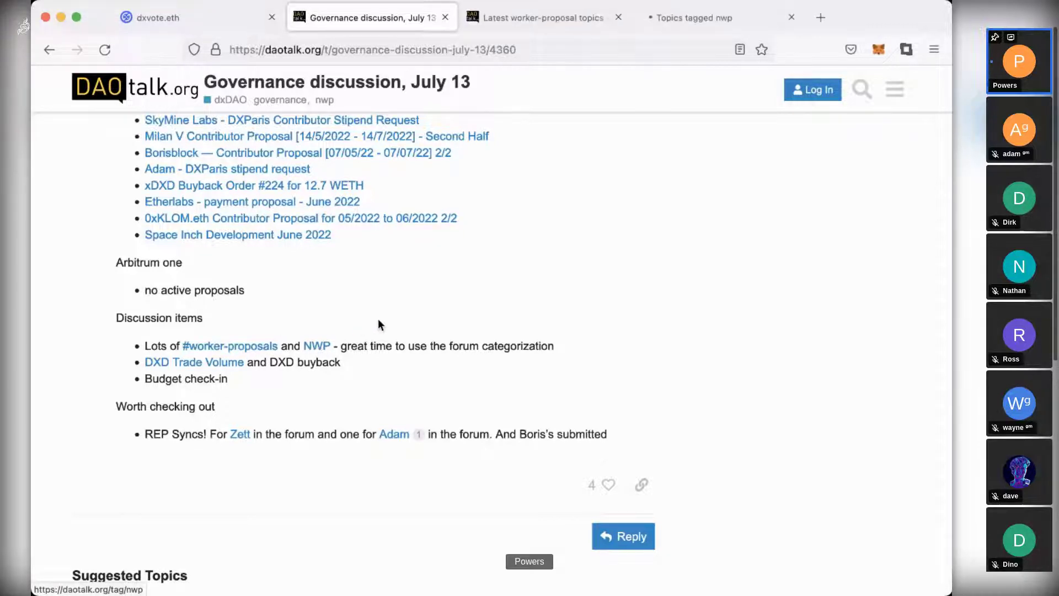
scroll(382, 319, "up", 1)
left_click(531, 21)
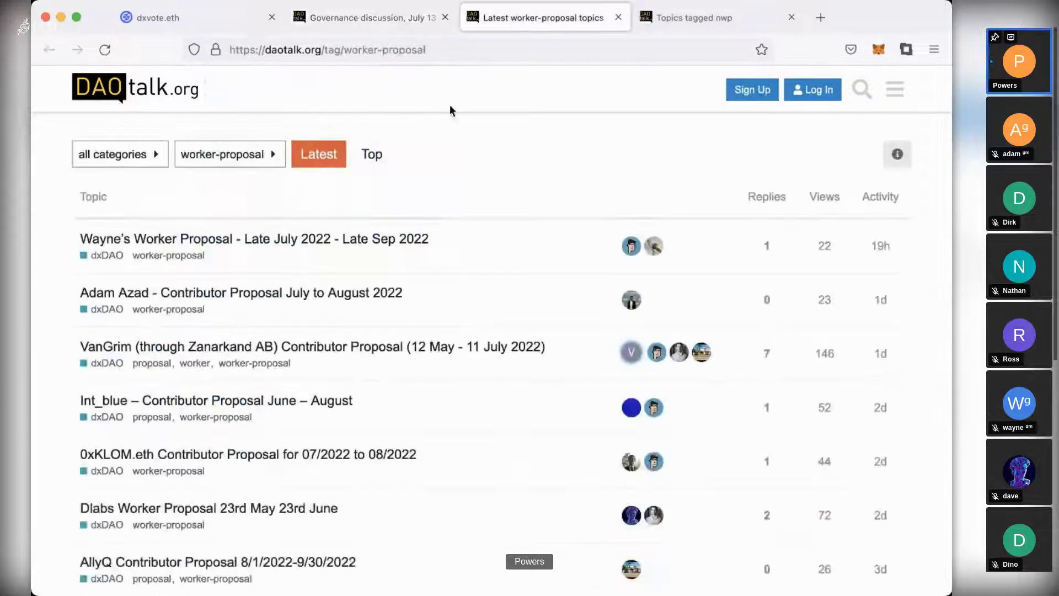
scroll(530, 184, "down", 2)
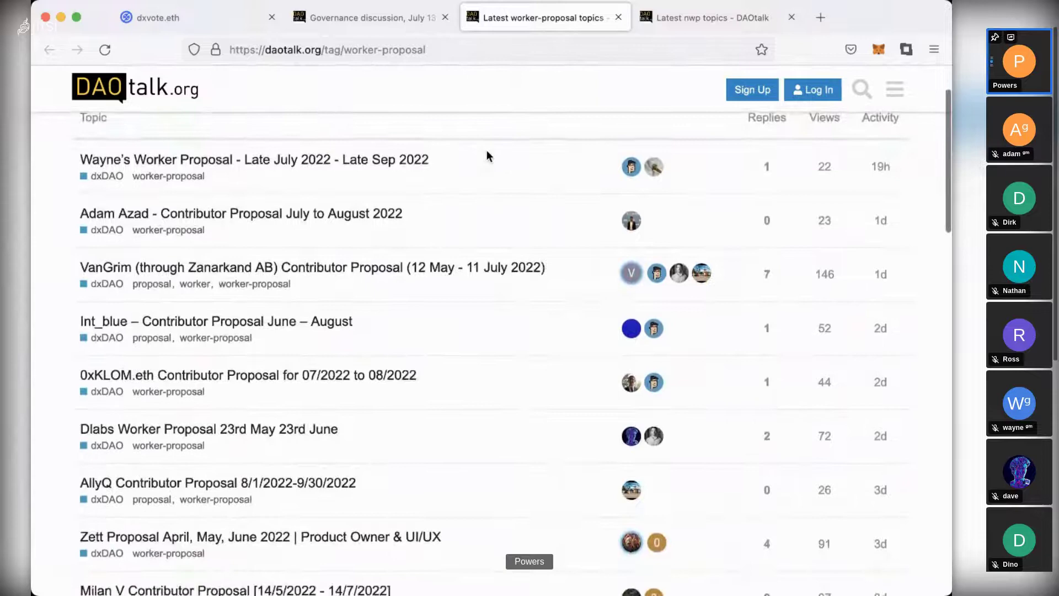
scroll(488, 156, "down", 1)
scroll(487, 156, "down", 2)
scroll(487, 156, "down", 2)
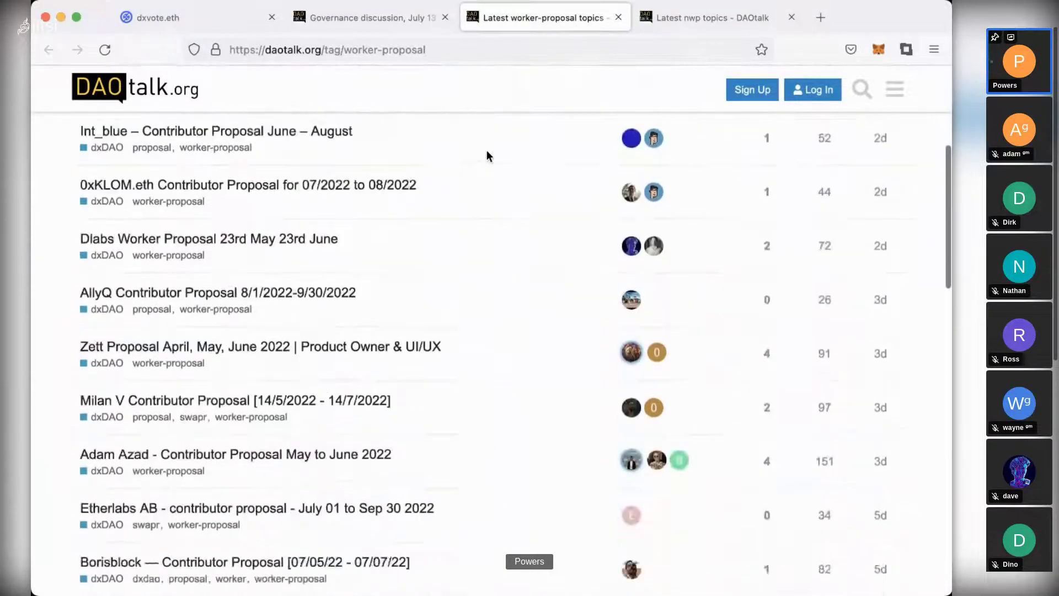
scroll(486, 155, "down", 6)
scroll(487, 156, "up", 1)
scroll(487, 156, "up", 1)
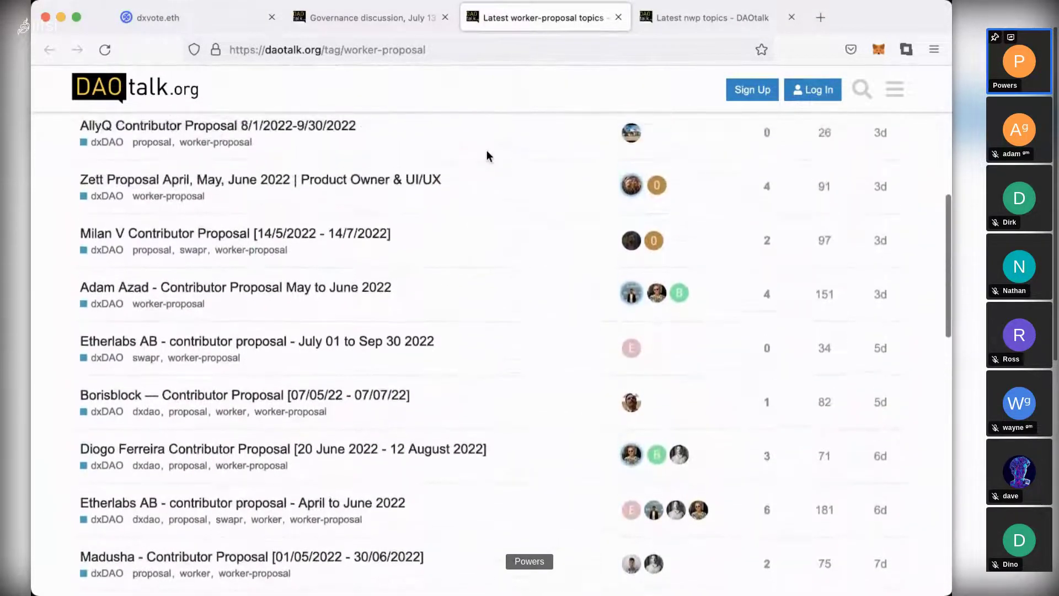
scroll(491, 191, "up", 8)
scroll(491, 195, "up", 2)
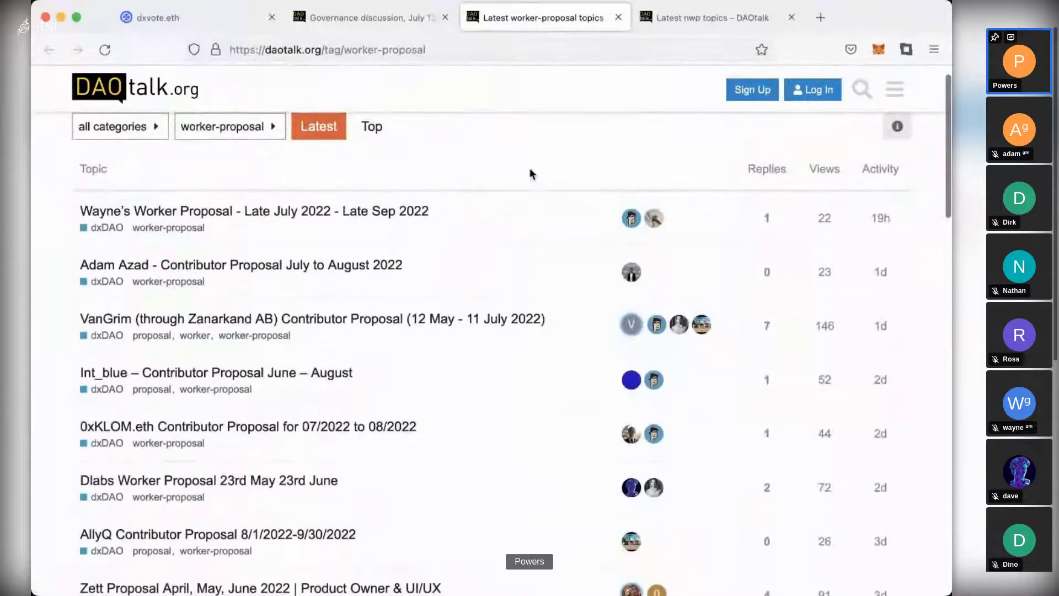
- Switch to the Latest nwp topics tab to skim recent stipend and reimbursement proposals
left_click(667, 20)
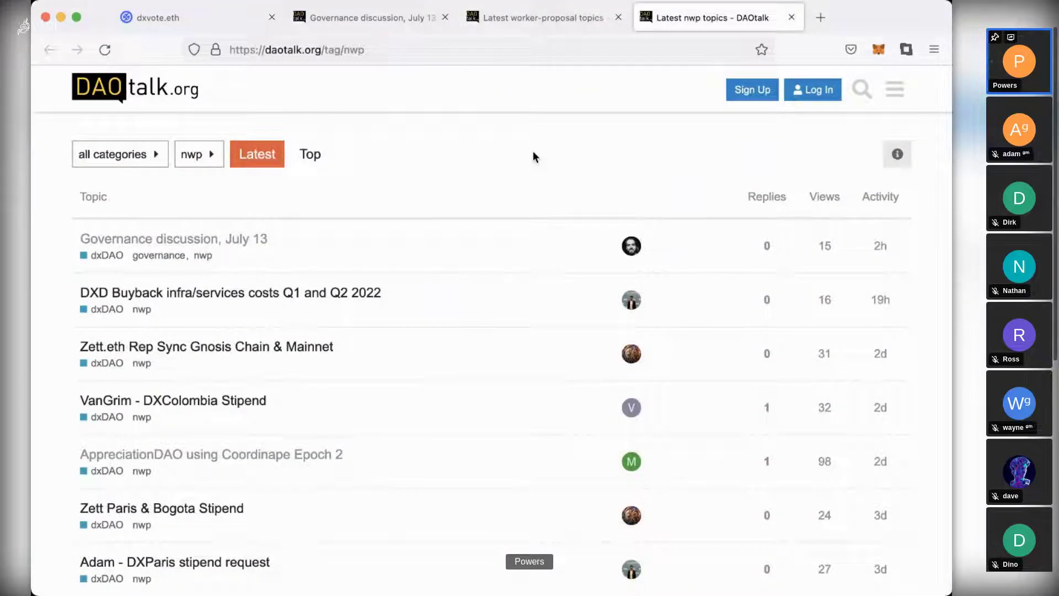
scroll(534, 158, "down", 1)
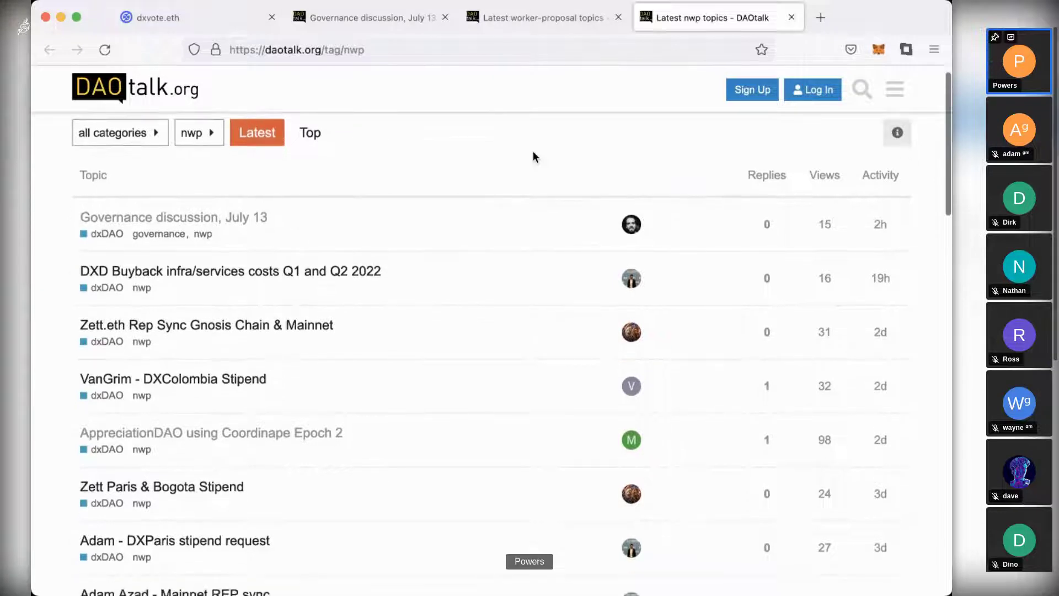
scroll(533, 158, "down", 1)
scroll(533, 158, "down", 1)
scroll(533, 157, "down", 1)
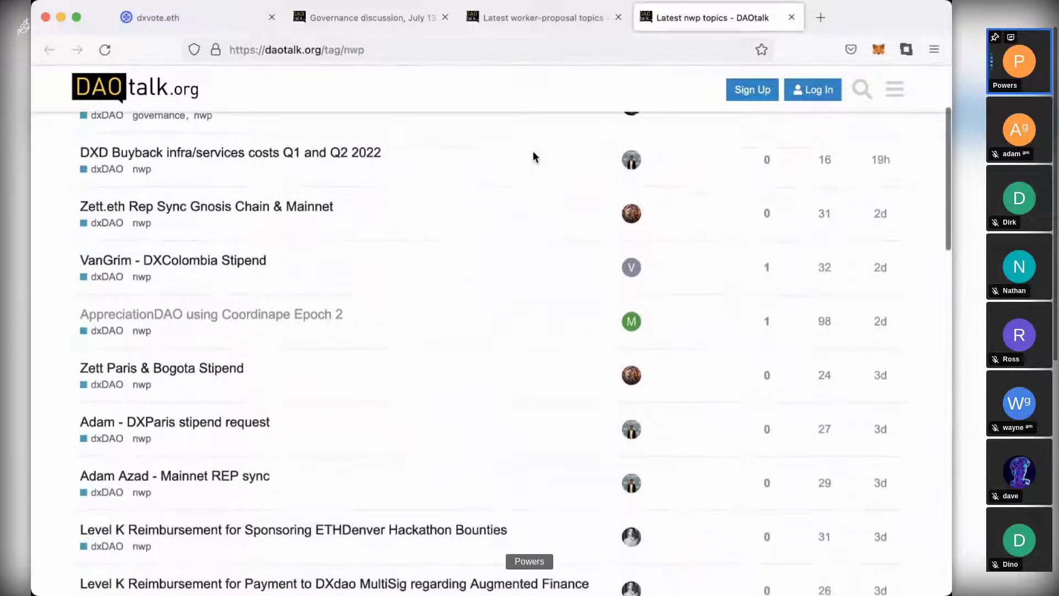
scroll(533, 157, "down", 1)
scroll(533, 157, "down", 1)
scroll(533, 158, "down", 1)
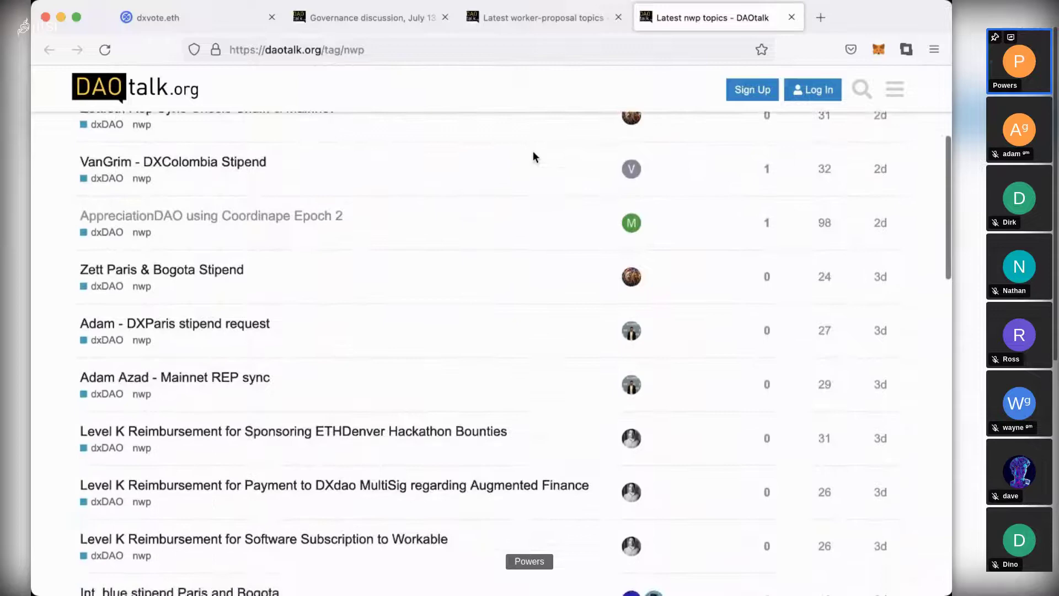
scroll(293, 165, "up", 2)
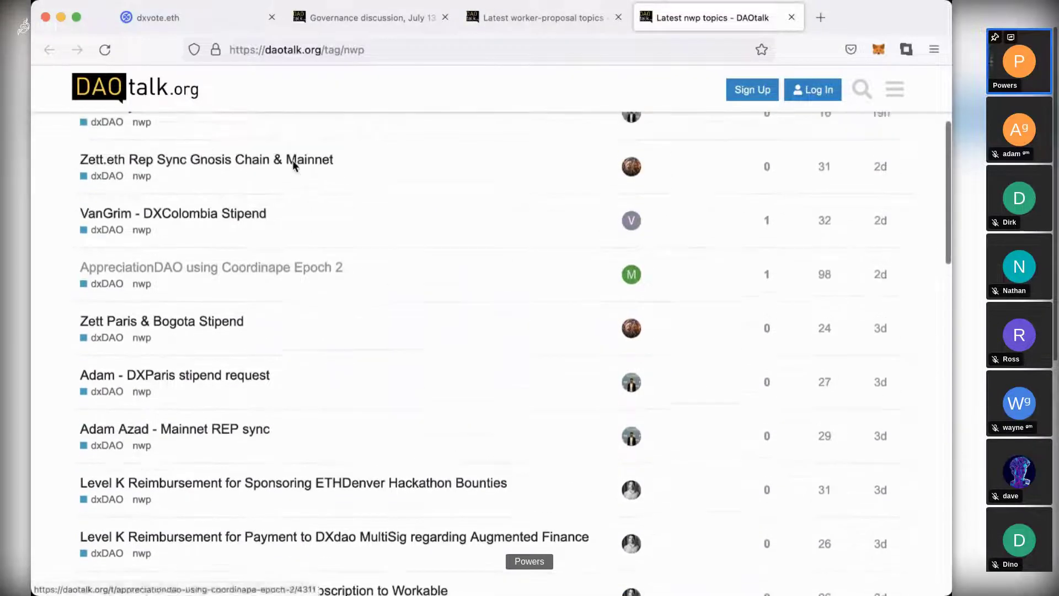
scroll(314, 246, "up", 2)
scroll(314, 245, "down", 1)
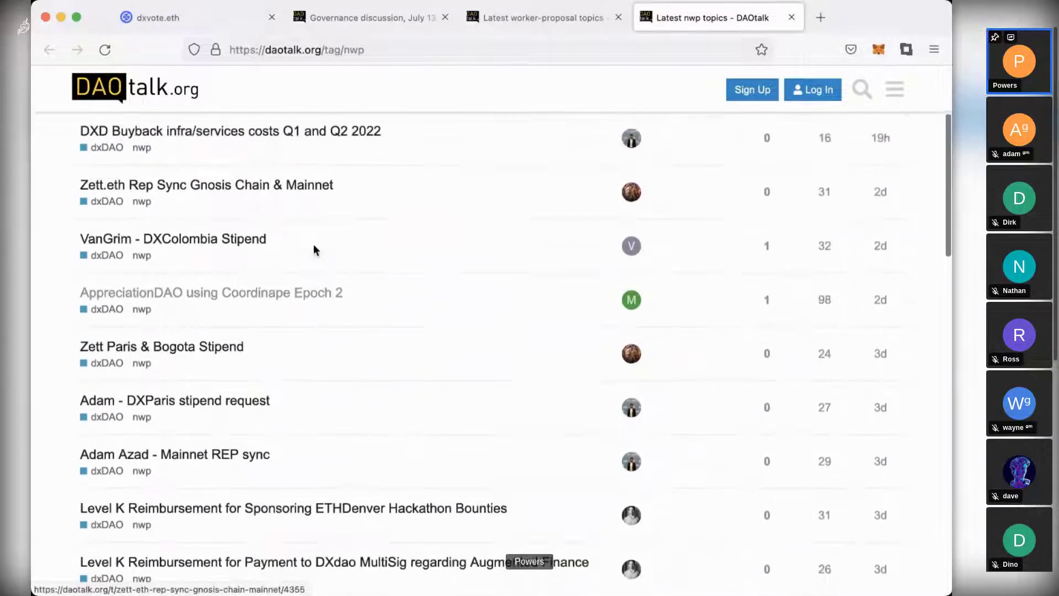
scroll(314, 244, "up", 1)
scroll(314, 245, "up", 2)
scroll(314, 244, "up", 2)
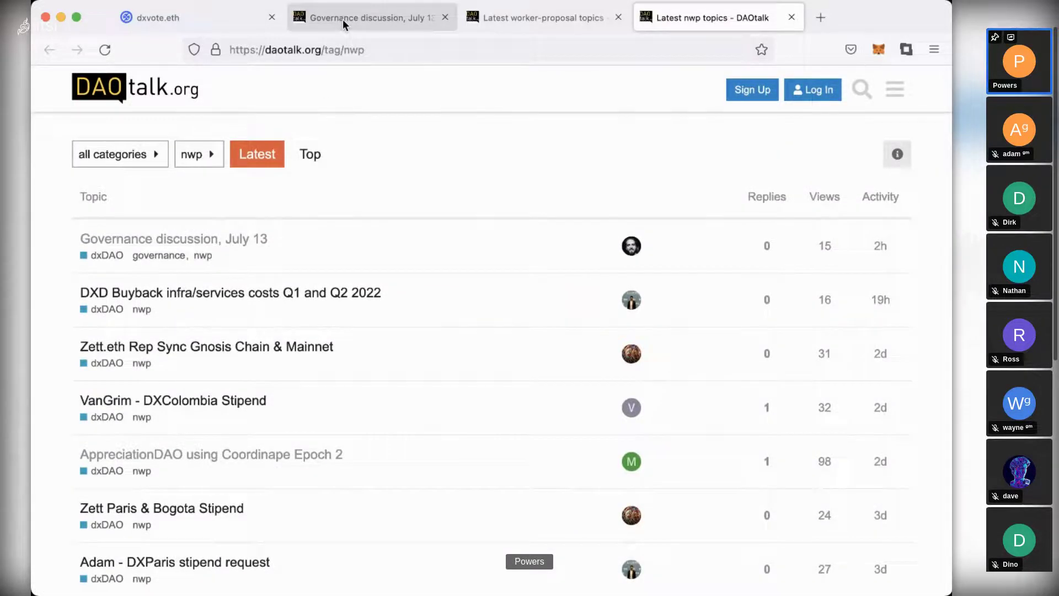
left_click(273, 454)
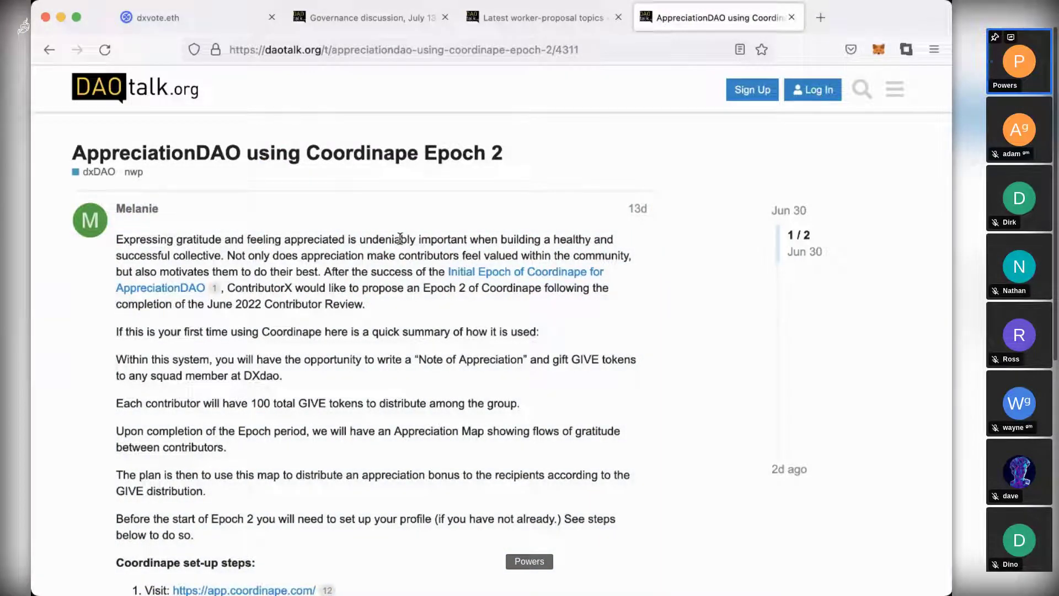
scroll(400, 238, "down", 5)
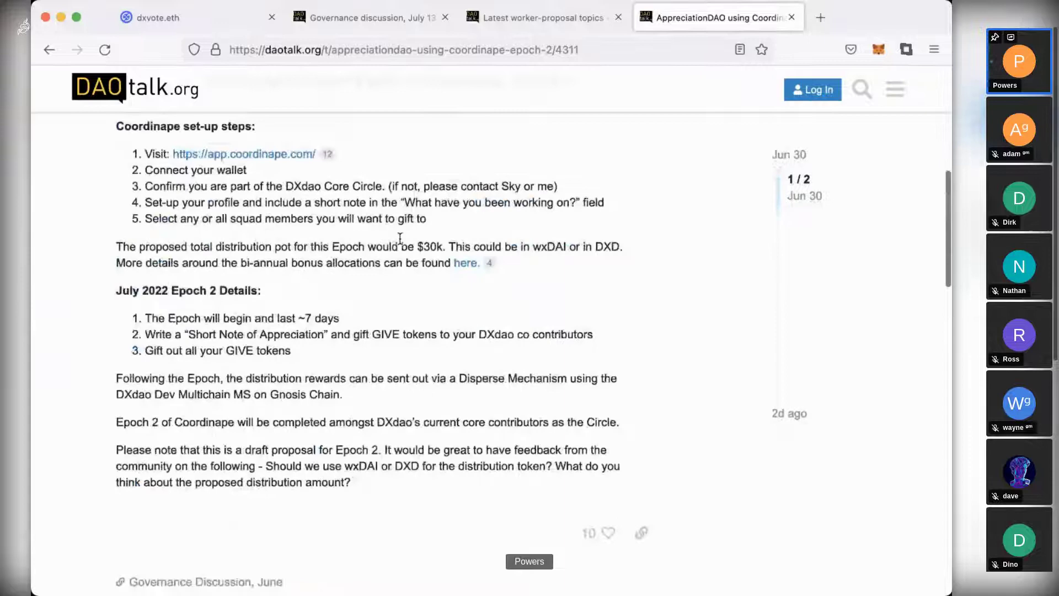
scroll(400, 239, "up", 5)
scroll(391, 207, "down", 5)
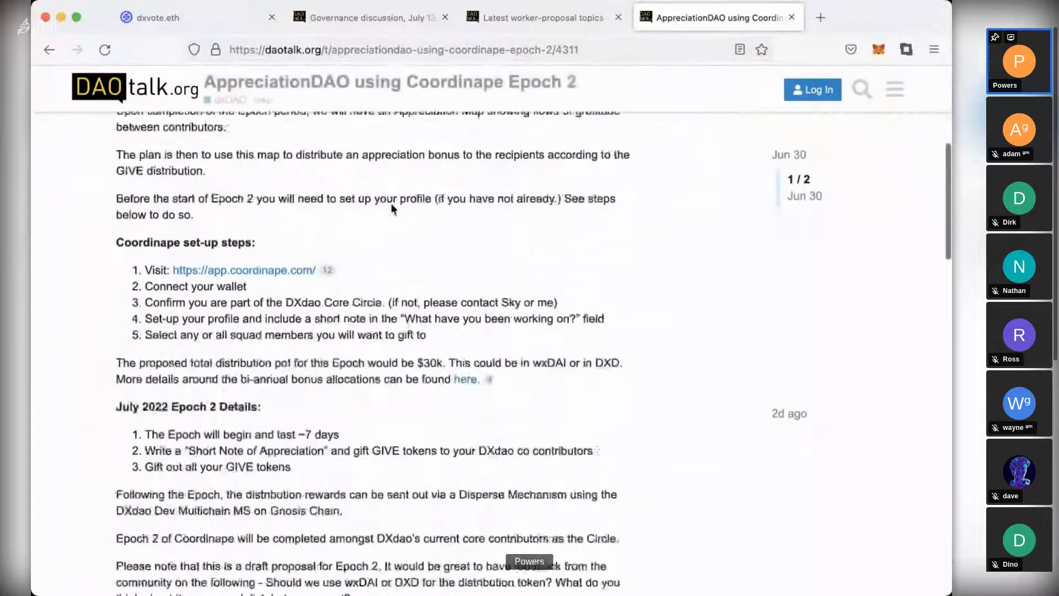
scroll(391, 207, "down", 4)
scroll(391, 207, "down", 3)
scroll(392, 209, "down", 1)
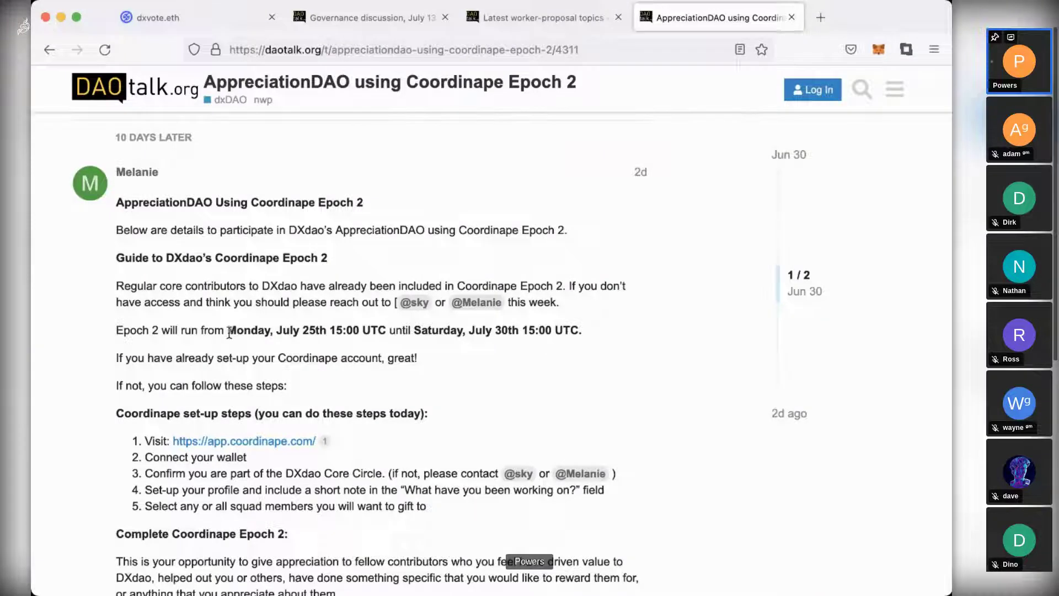
left_click_drag(227, 329, 306, 333)
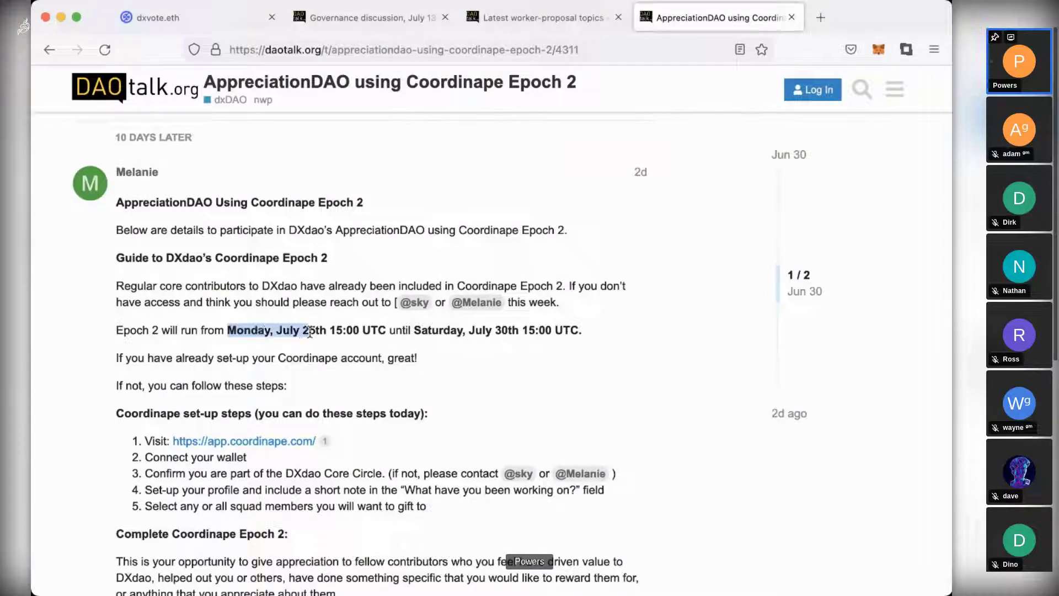
left_click_drag(310, 332, 383, 329)
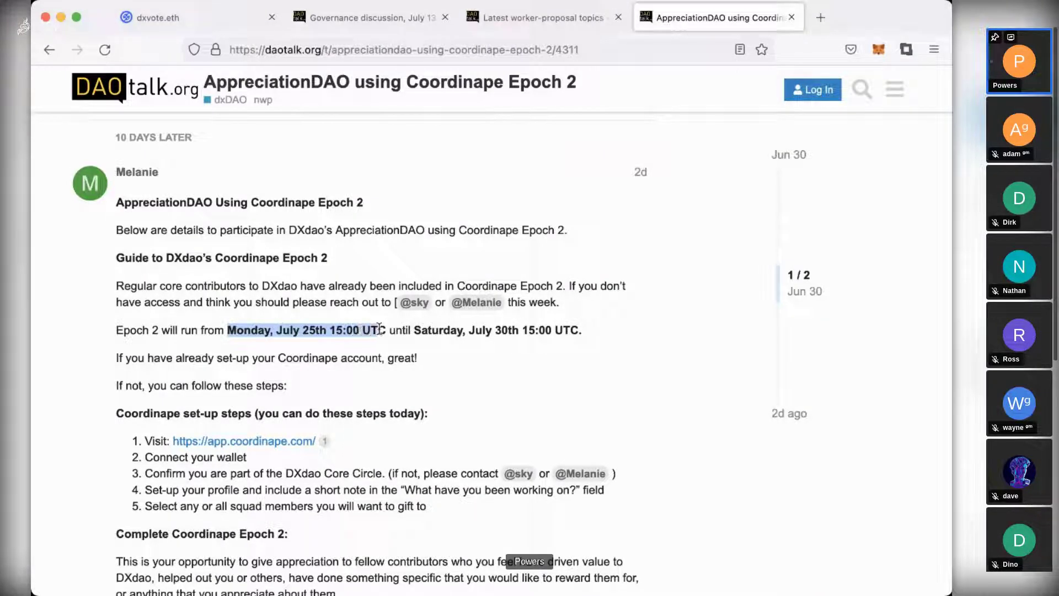
left_click_drag(382, 329, 580, 325)
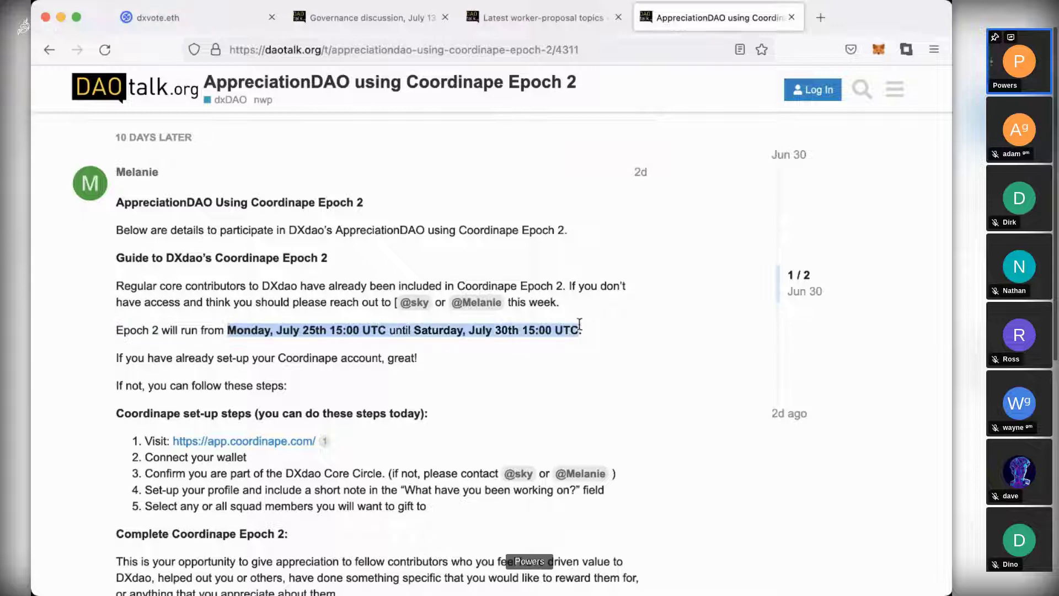
left_click(537, 361)
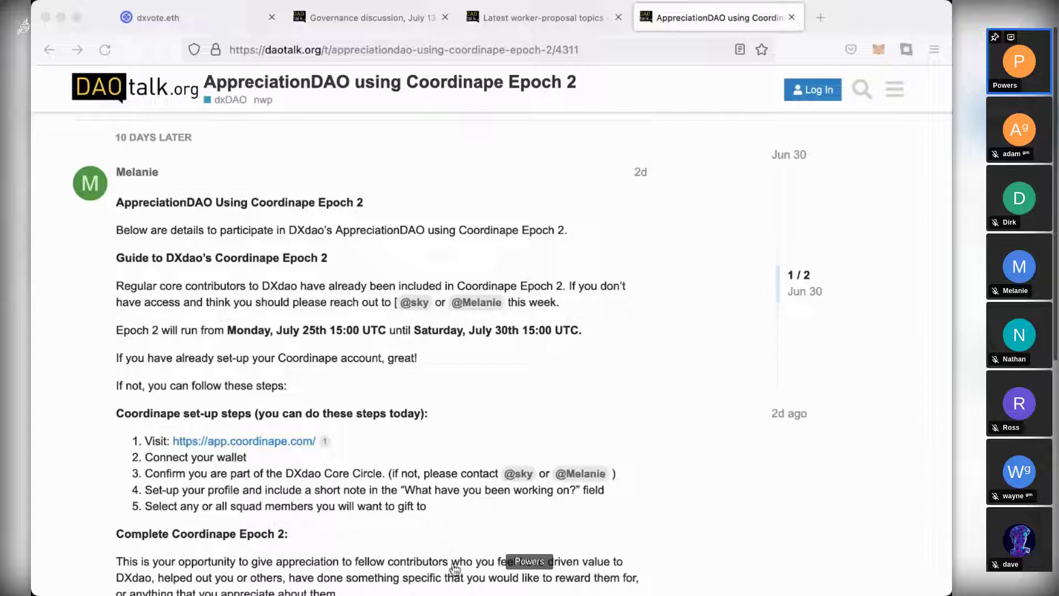
- Open the DXD Biweekly Trade Volume - July 7 topic from the July 13 discussion items
left_click(350, 18)
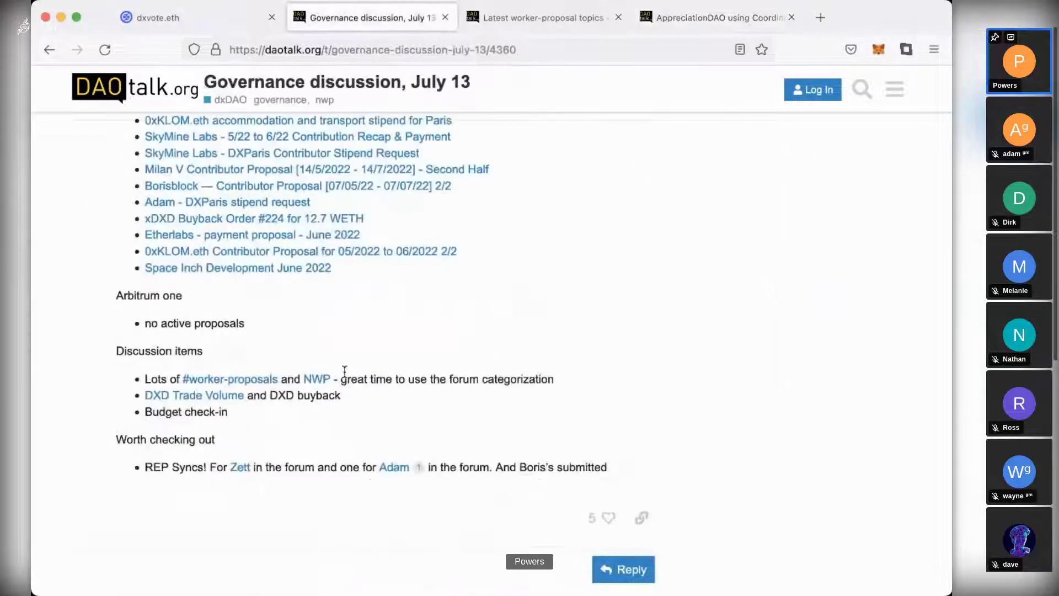
left_click(178, 406)
left_click(188, 21)
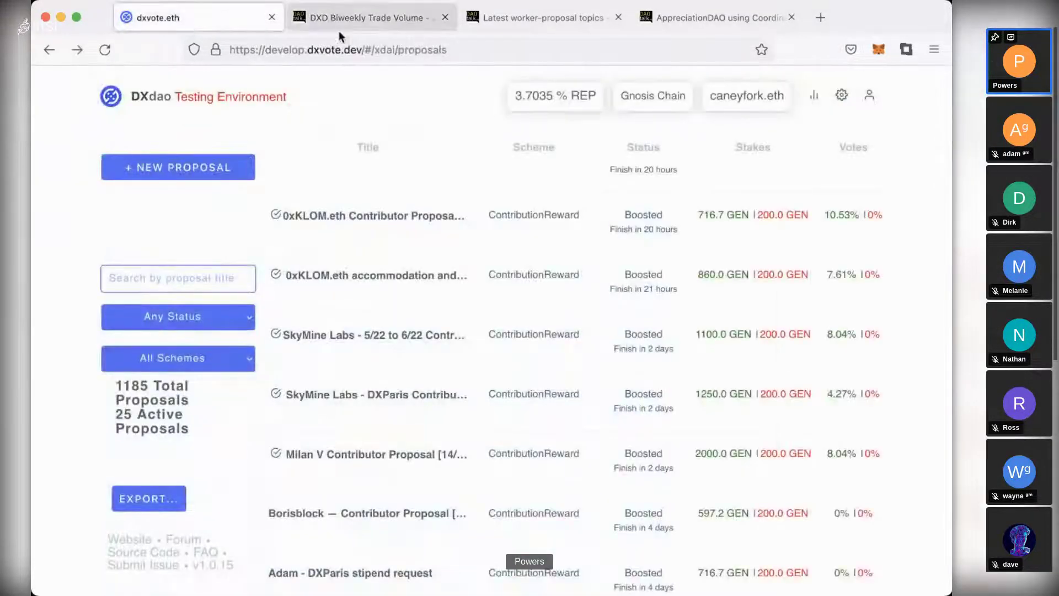
left_click(369, 17)
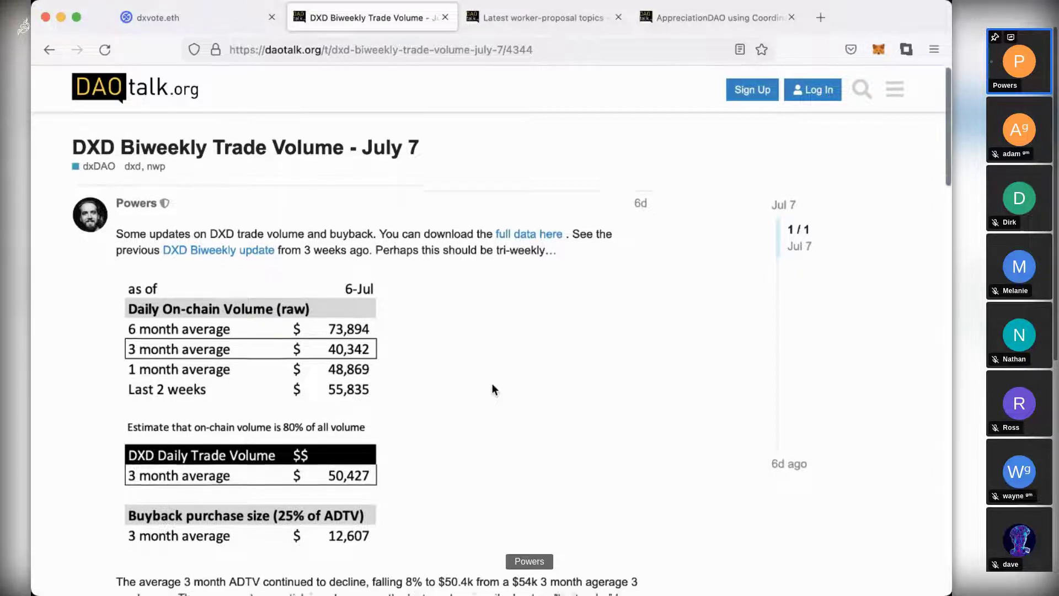
scroll(491, 389, "down", 2)
scroll(492, 390, "down", 1)
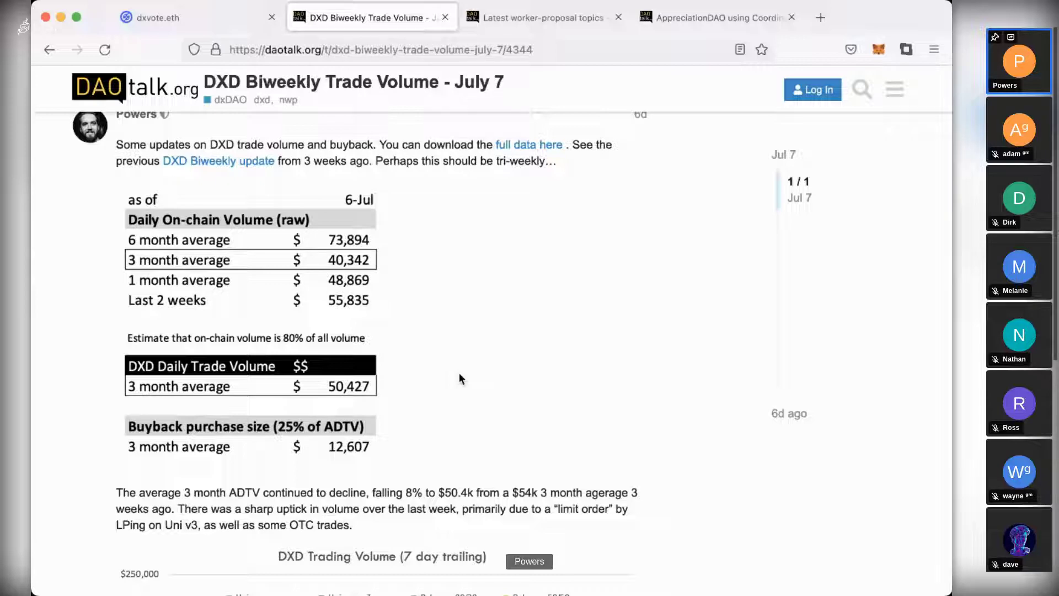
scroll(460, 379, "down", 2)
scroll(460, 380, "down", 3)
scroll(460, 379, "down", 1)
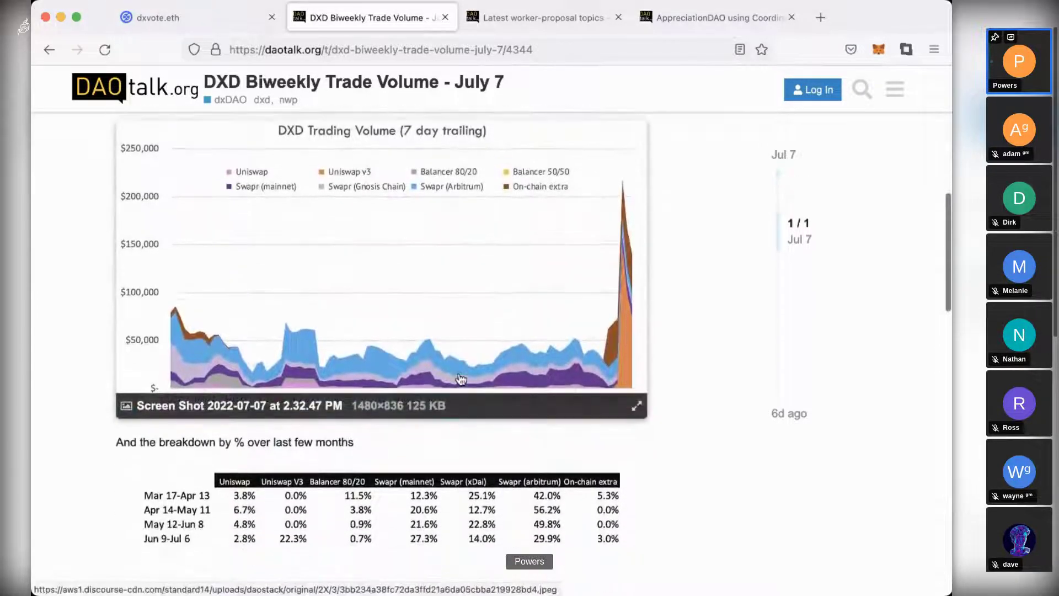
scroll(459, 379, "down", 2)
scroll(457, 378, "down", 1)
scroll(453, 414, "up", 10)
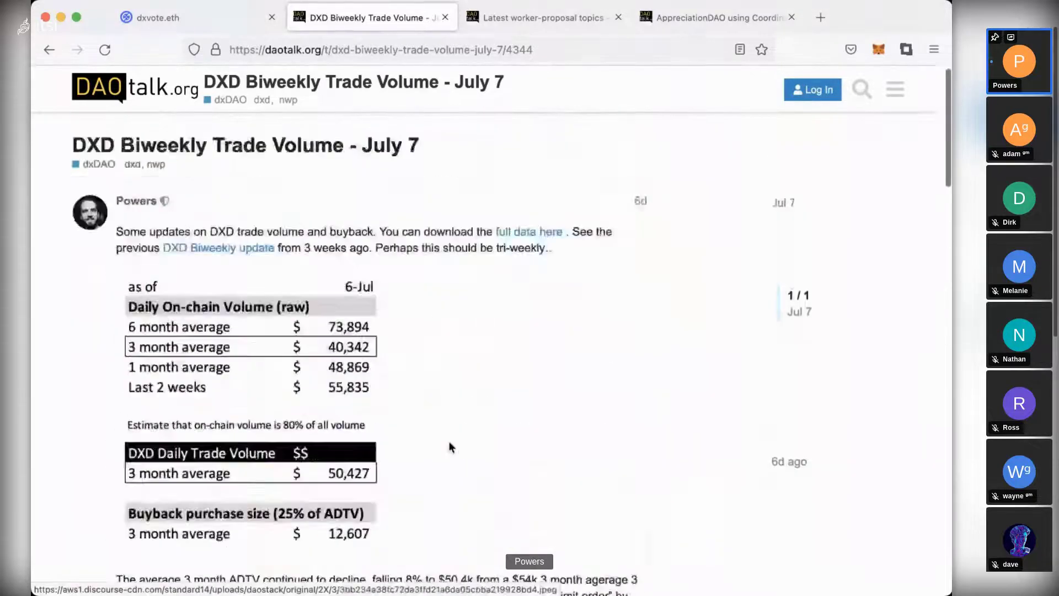
scroll(401, 491, "down", 1)
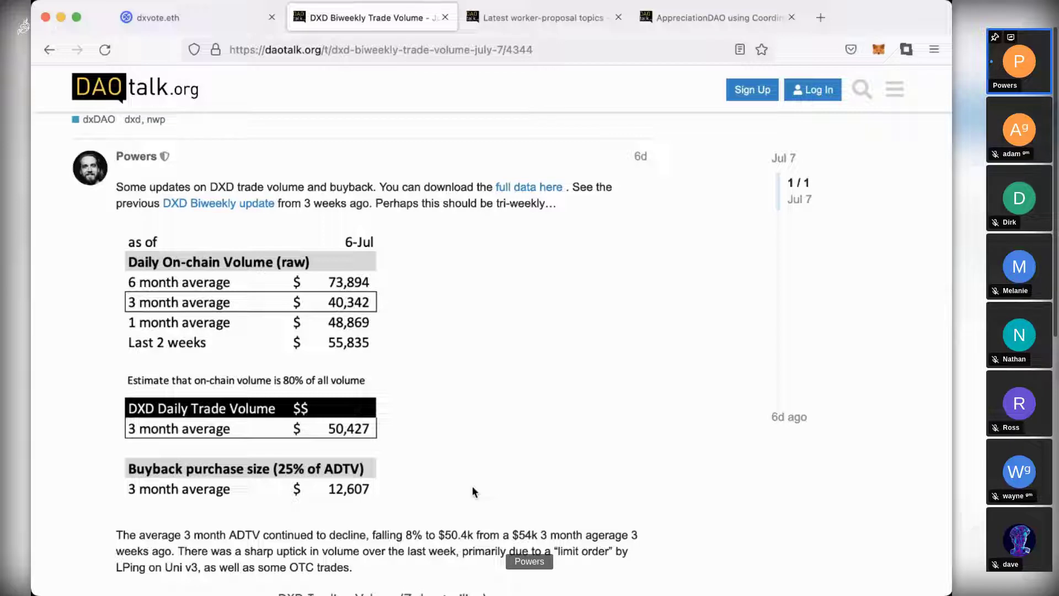
scroll(473, 489, "down", 1)
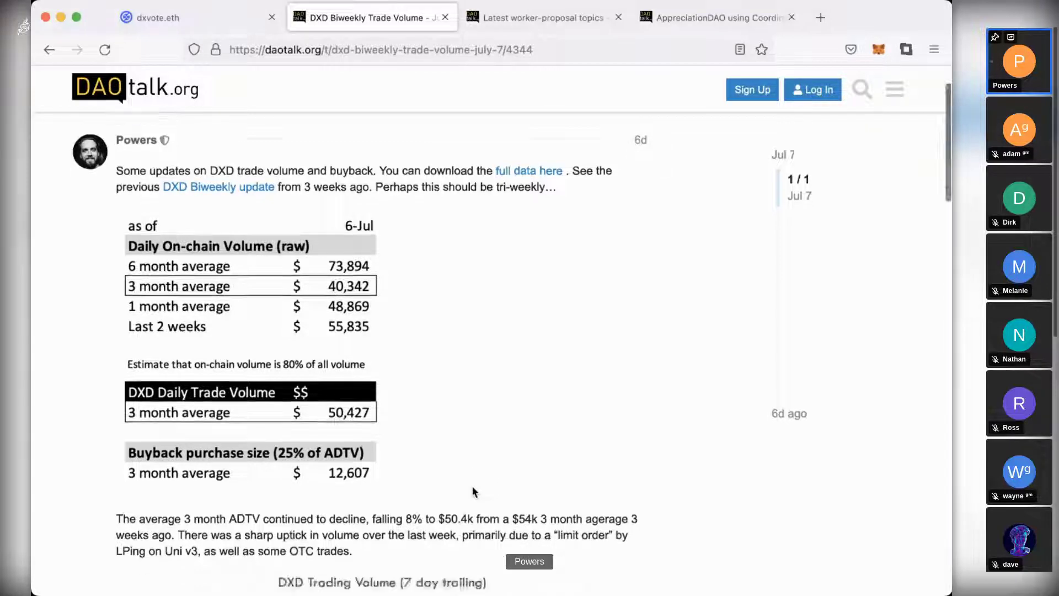
scroll(473, 490, "down", 10)
scroll(472, 489, "down", 8)
scroll(472, 489, "down", 2)
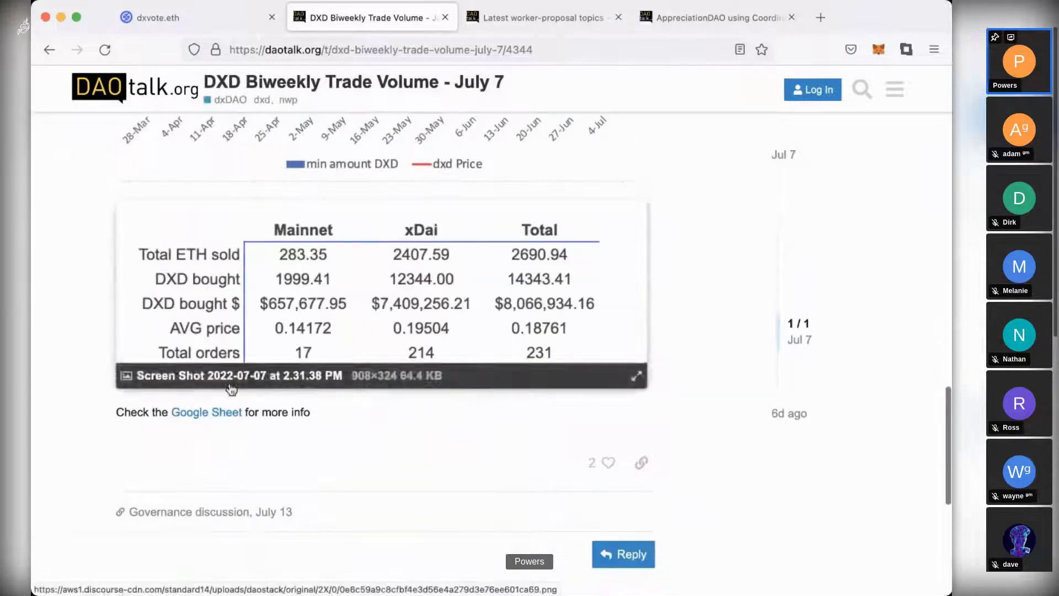
- Open the linked DXD buyback sheet and inspect the ETH in GP Relayer and Buyback Reserve ETH cells
left_click(214, 413)
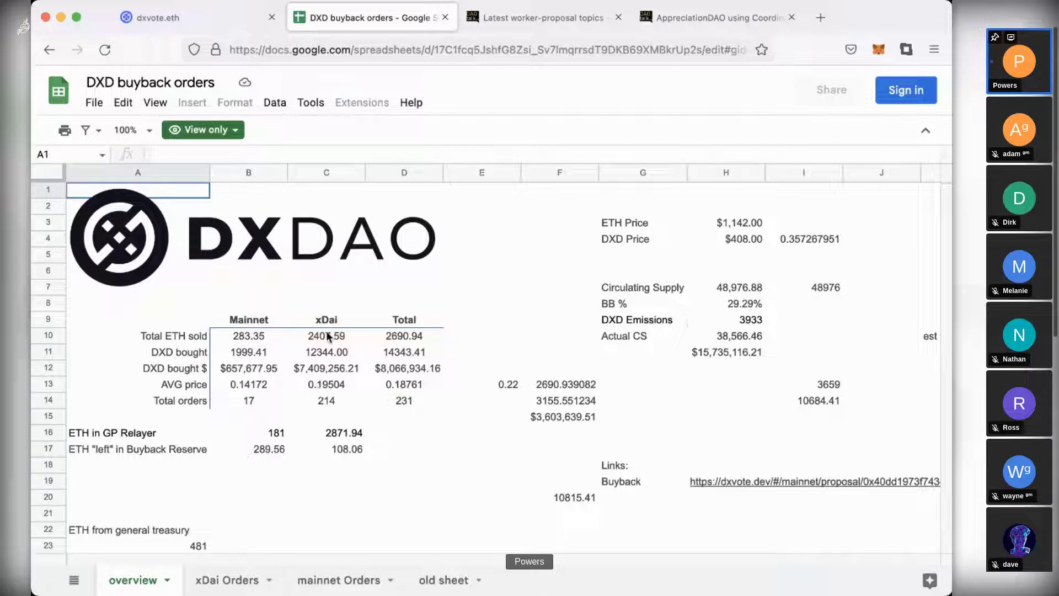
left_click(276, 430)
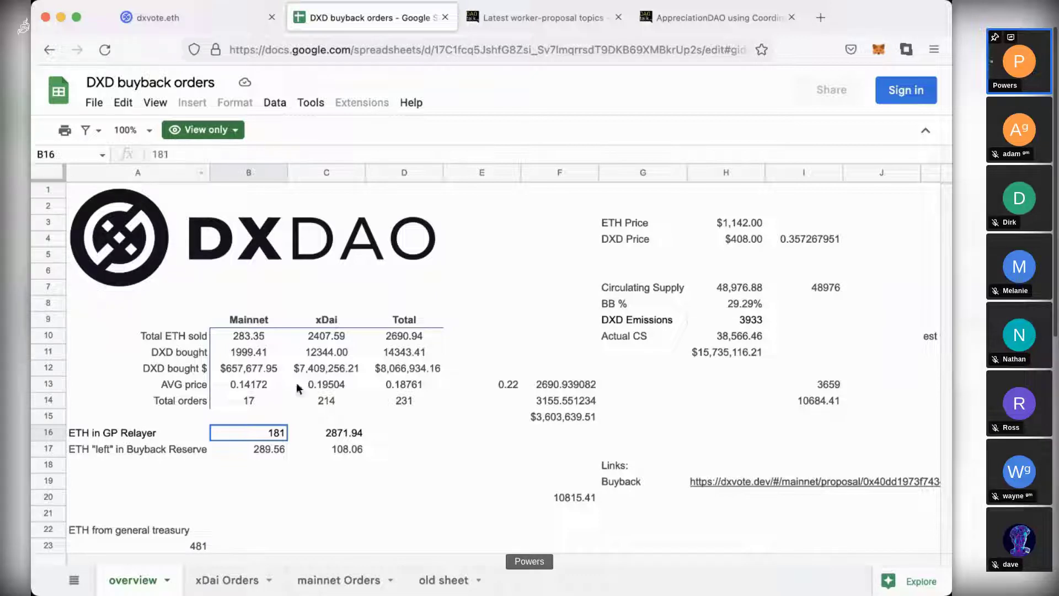
left_click(275, 448)
left_click(270, 432)
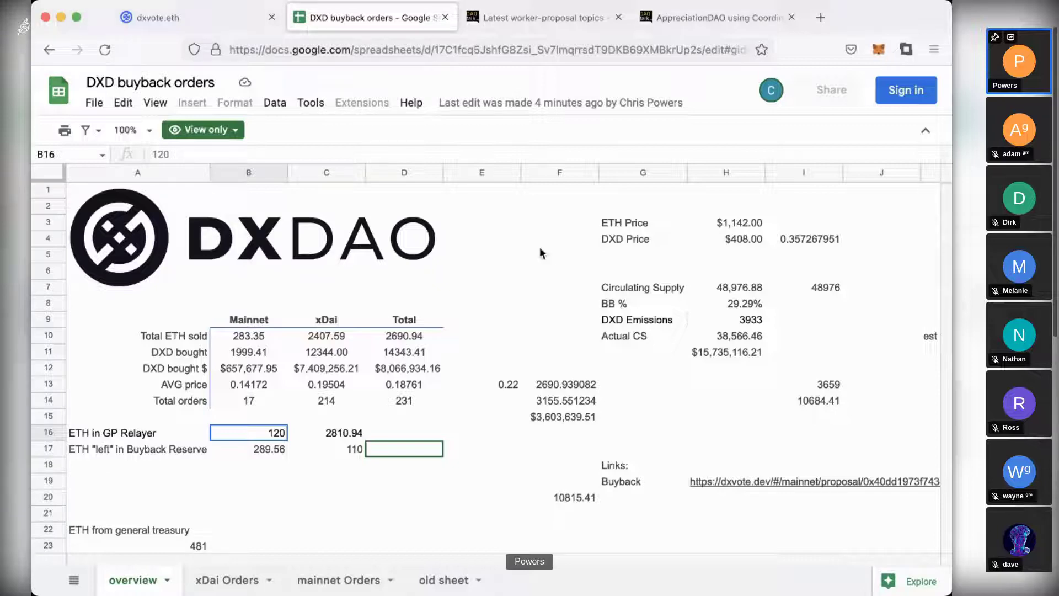
- Check the DXvote, worker-proposal and AppreciationDAO tabs, then reopen the July 13 discussion via the nwp tag
left_click(206, 15)
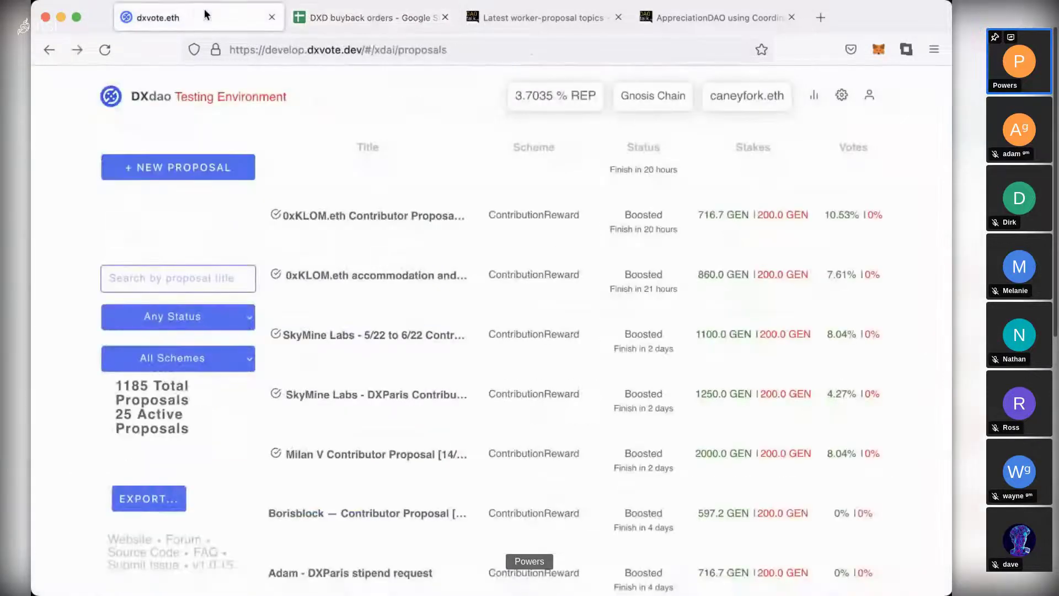
left_click(542, 17)
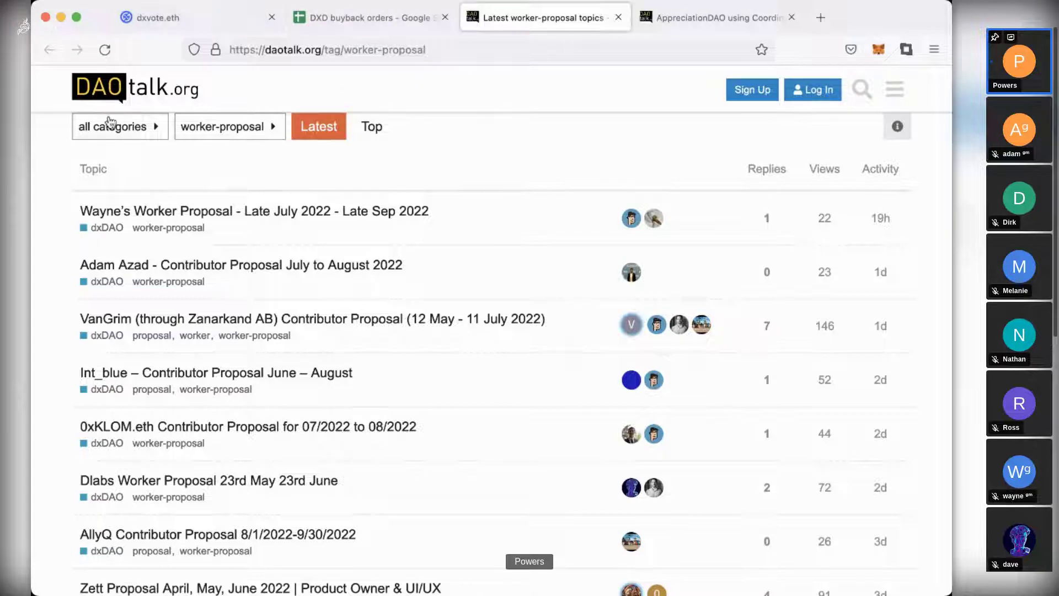
left_click(700, 18)
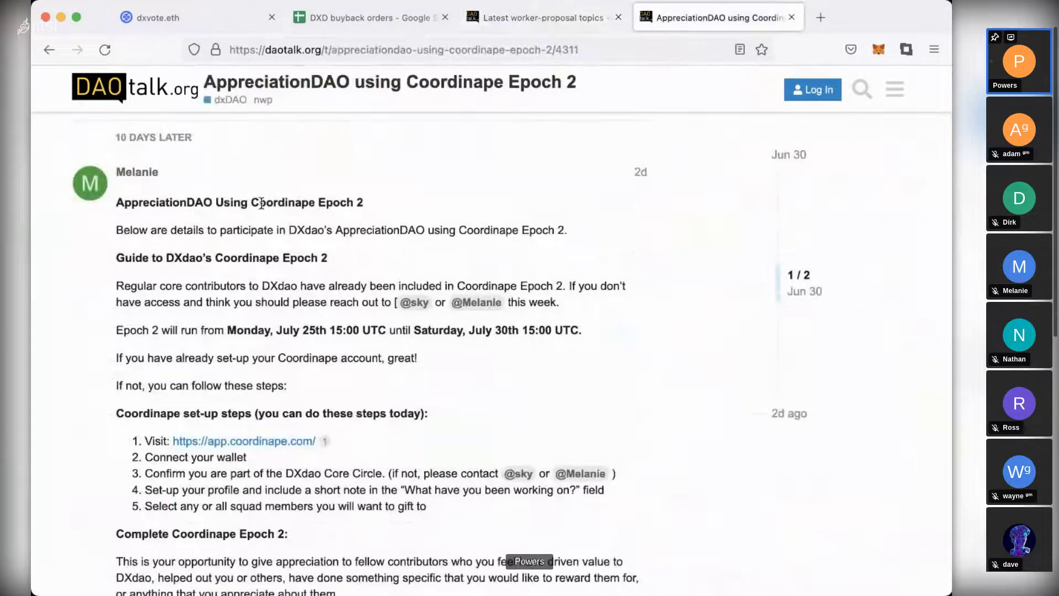
scroll(261, 203, "down", 3)
scroll(264, 165, "up", 1)
left_click(264, 100)
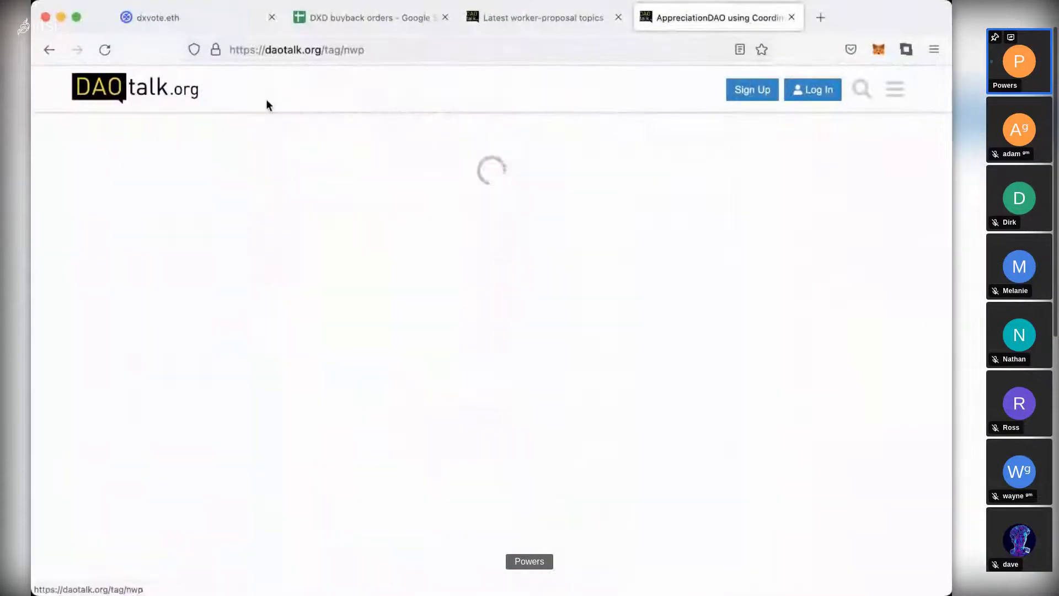
left_click(182, 238)
scroll(181, 236, "down", 10)
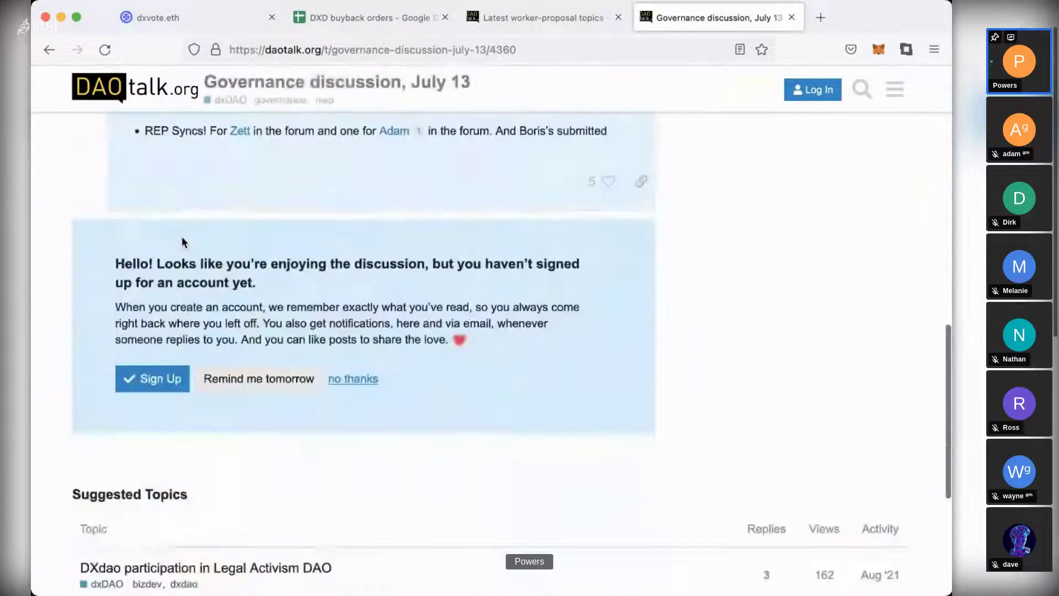
scroll(182, 235, "up", 2)
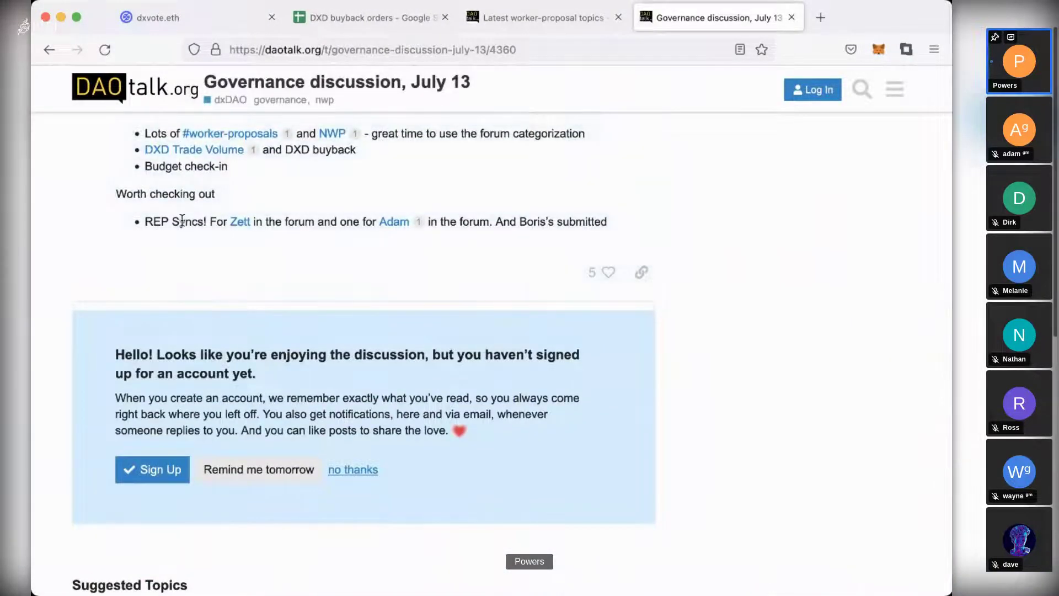
scroll(181, 221, "up", 4)
scroll(181, 221, "up", 3)
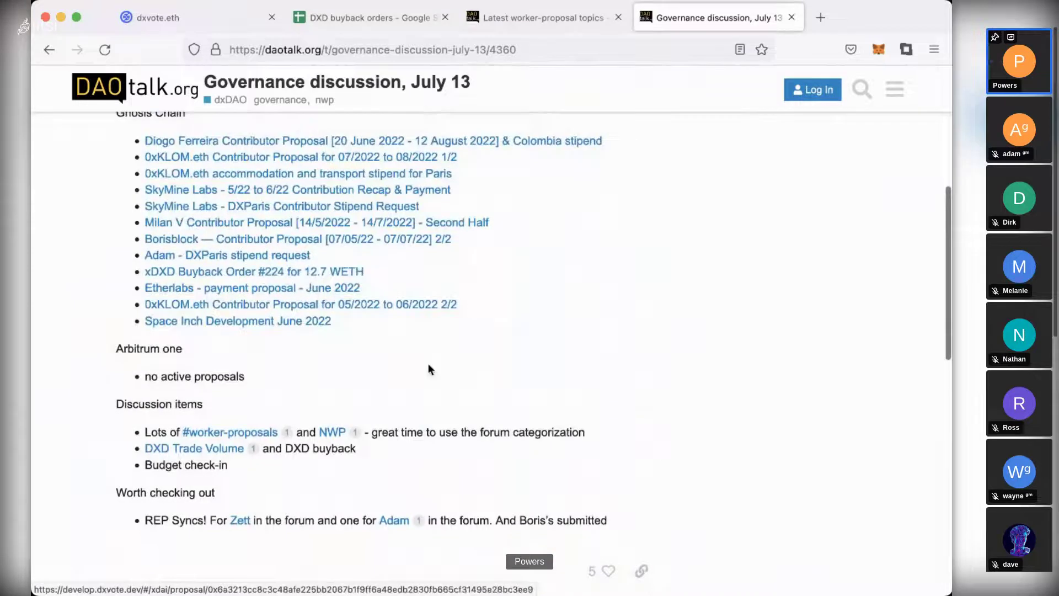